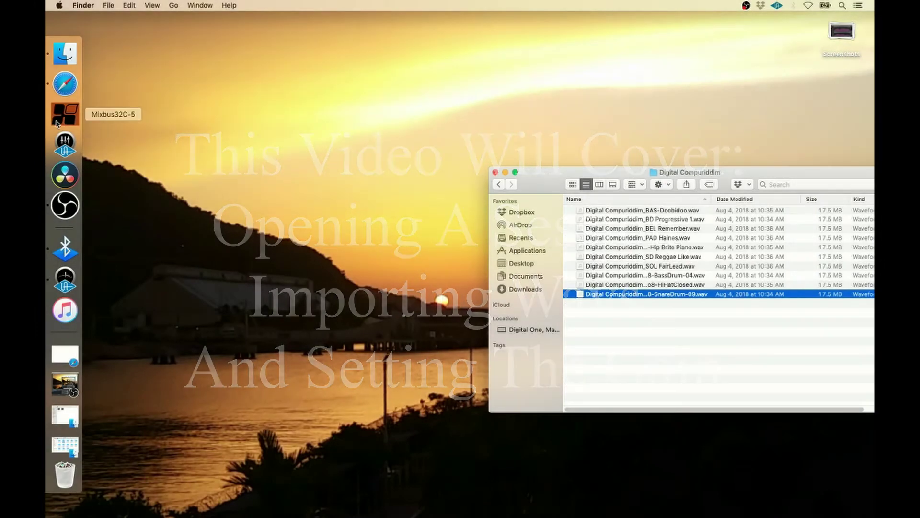
# - Create a Mixbus32C session named Compuriddim from the CoMondo Mix 32C (Computer Riddim Mix) template and start its audio engine
pyautogui.click(68, 114)
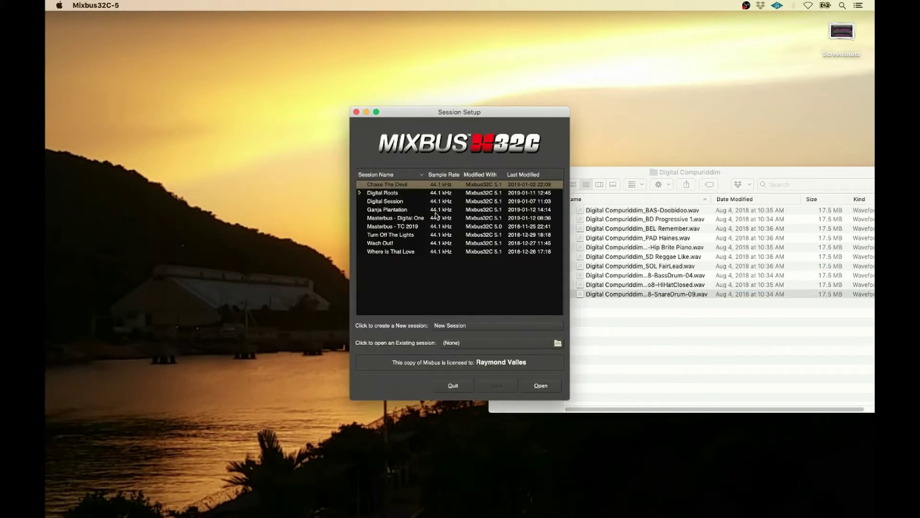
pyautogui.click(449, 327)
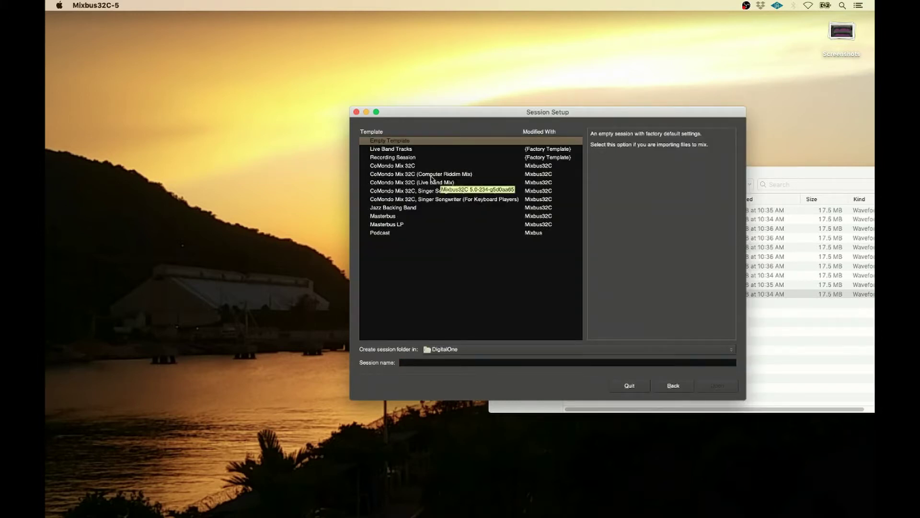
pyautogui.click(432, 175)
pyautogui.click(421, 365)
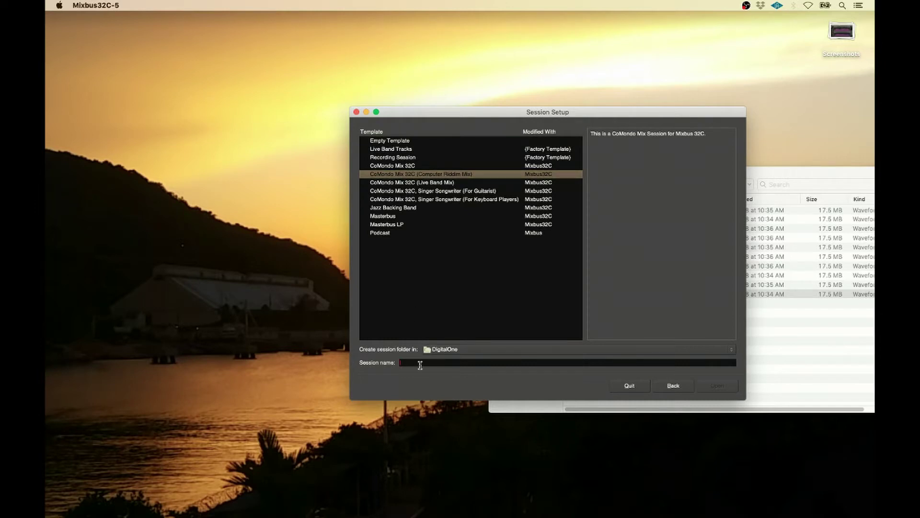
pyautogui.write('Compuriddim')
pyautogui.press('Return')
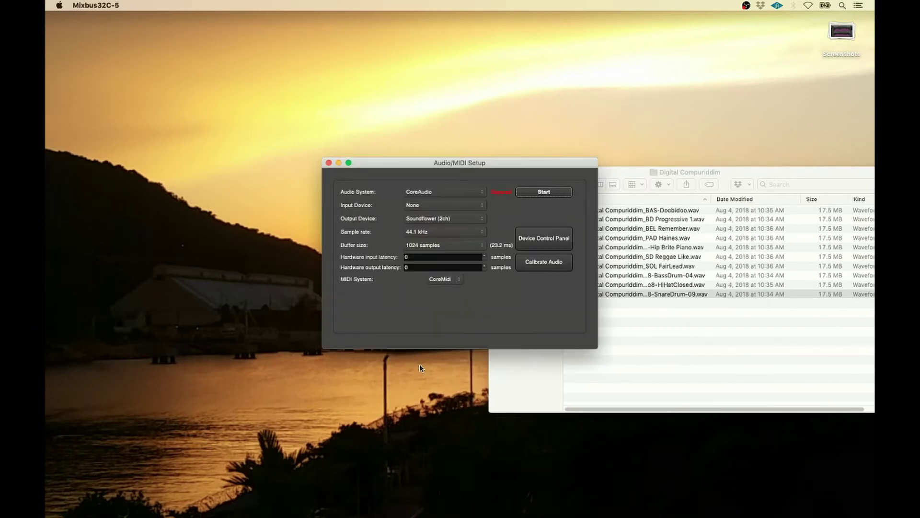
pyautogui.click(527, 191)
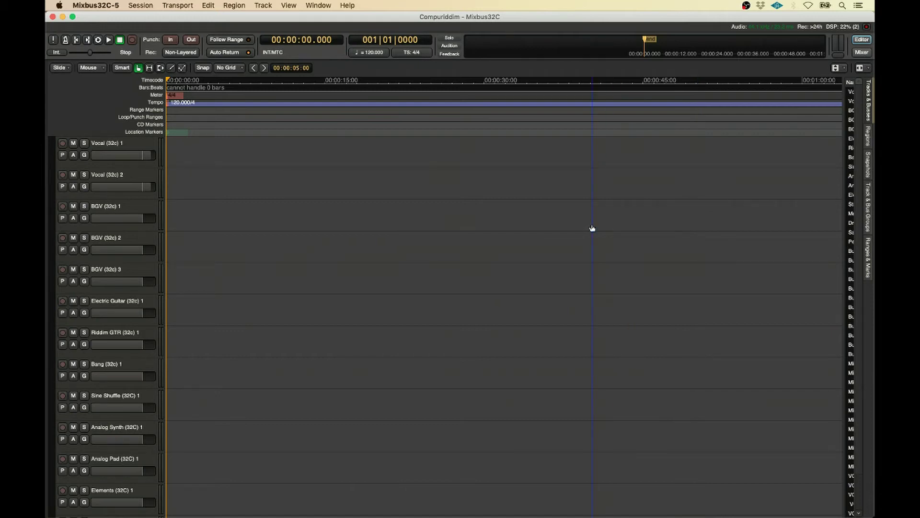
# - Bring the Digital Compuriddim folder in front of the session and compare its WAV files with the available tracks
pyautogui.hotkey('ctrl', 'Up')
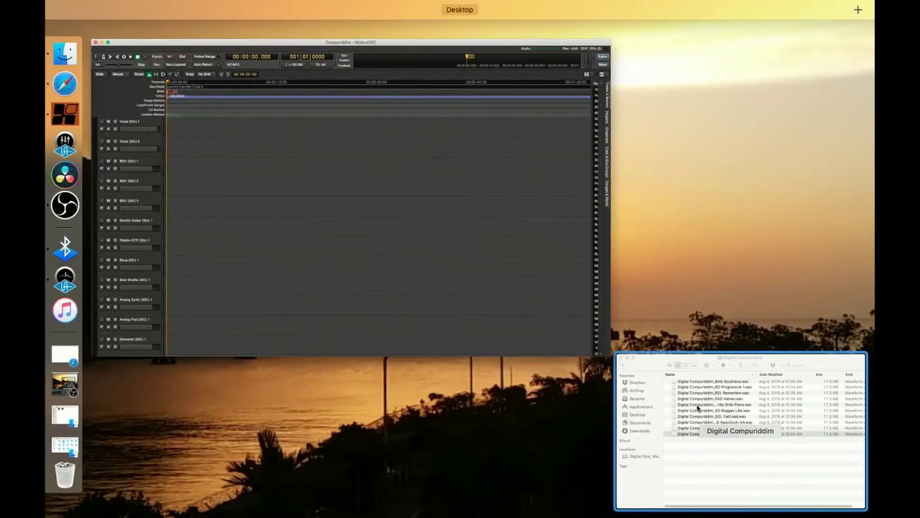
pyautogui.click(652, 365)
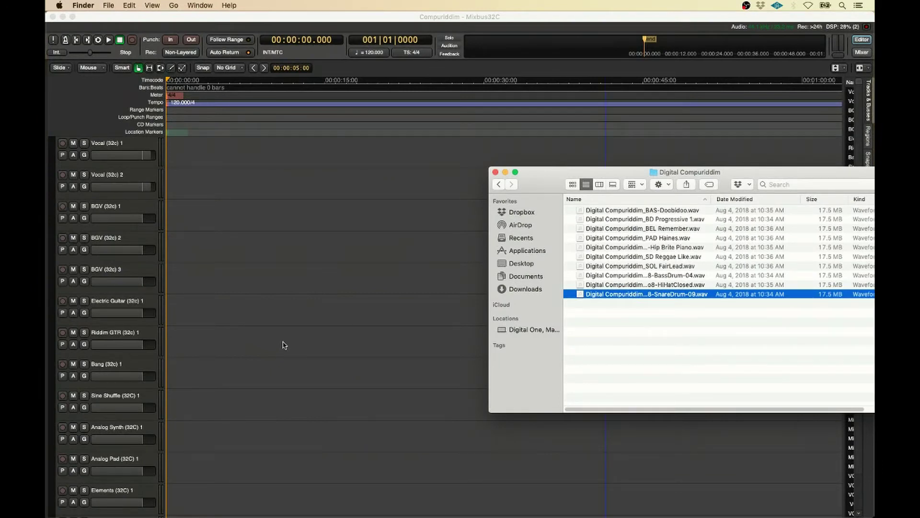
pyautogui.scroll(-7, 284, 345)
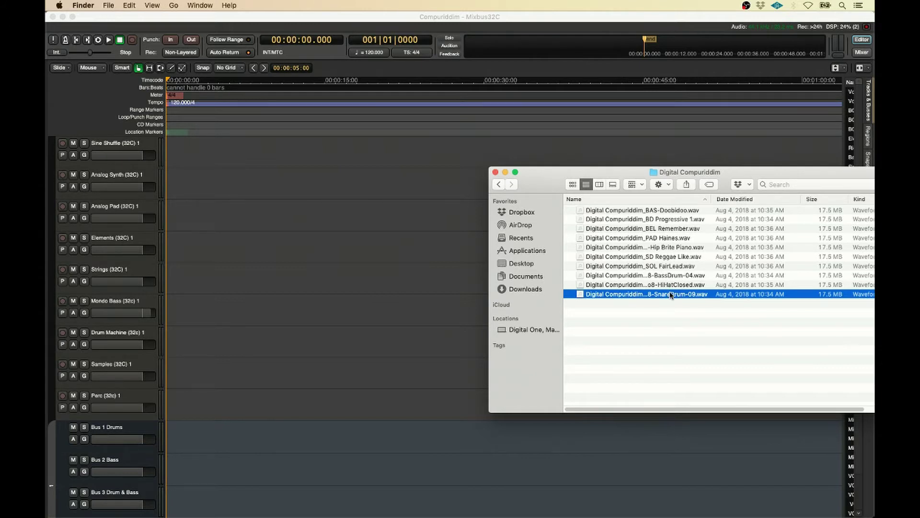
pyautogui.click(648, 295)
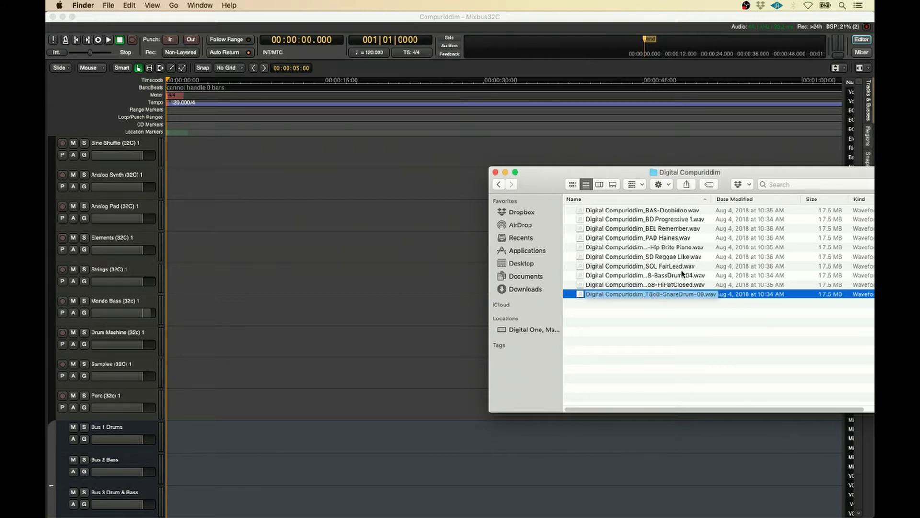
pyautogui.press('Return')
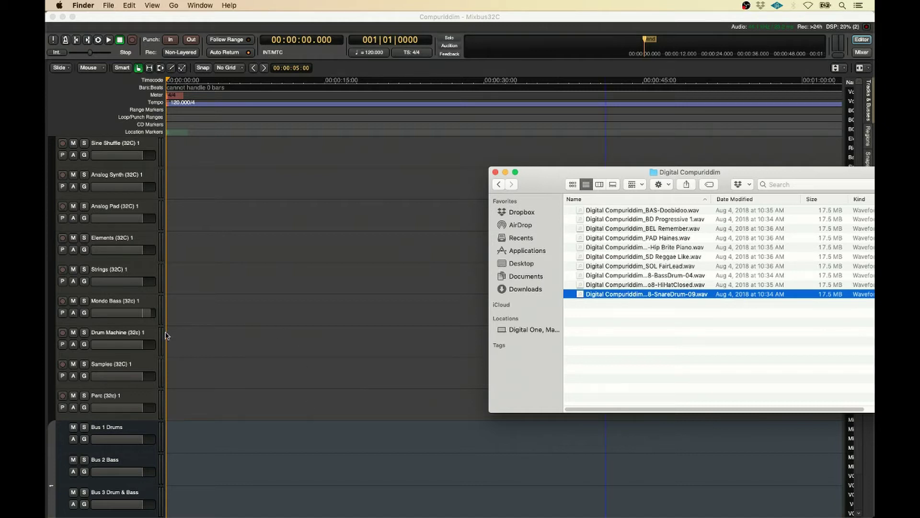
# - Add two tracks from the Snare (32c) template after the Drum Machine track, leaving the Add Track dialog open
pyautogui.click(150, 337)
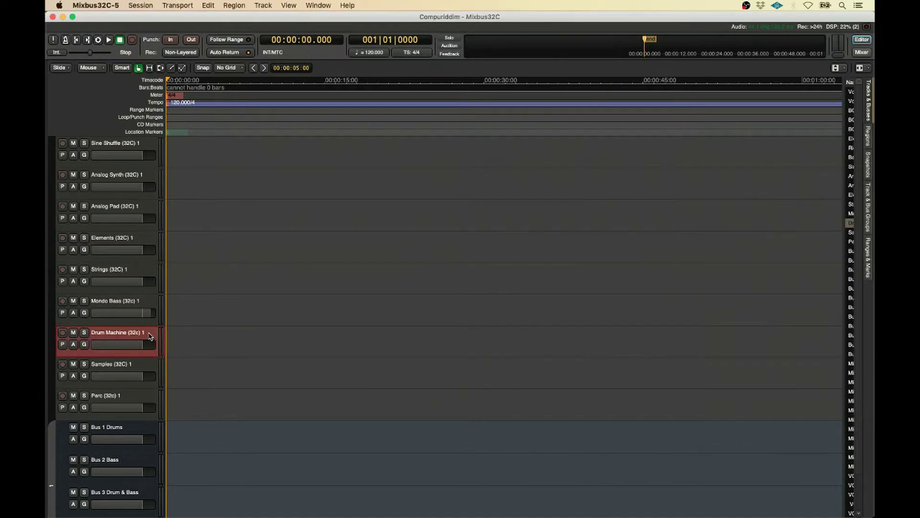
pyautogui.click(261, 6)
pyautogui.click(265, 17)
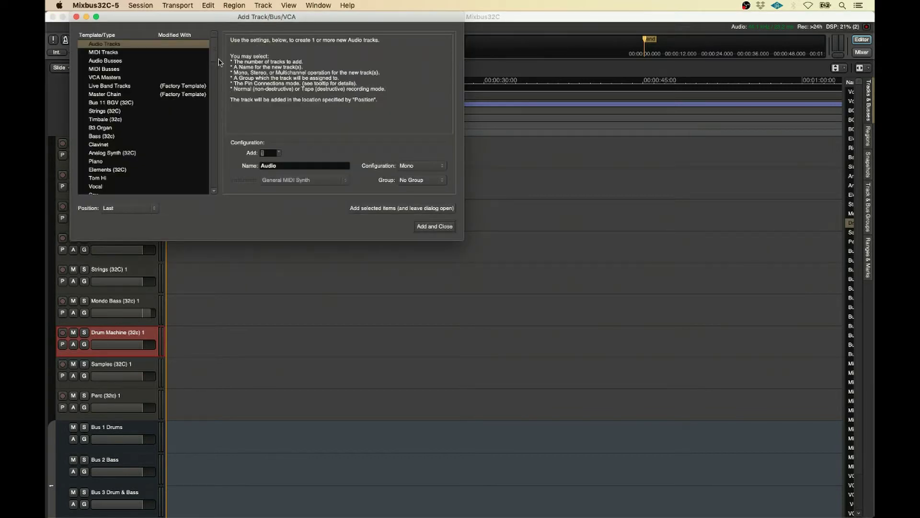
pyautogui.scroll(-3, 214, 61)
pyautogui.scroll(-5, 214, 61)
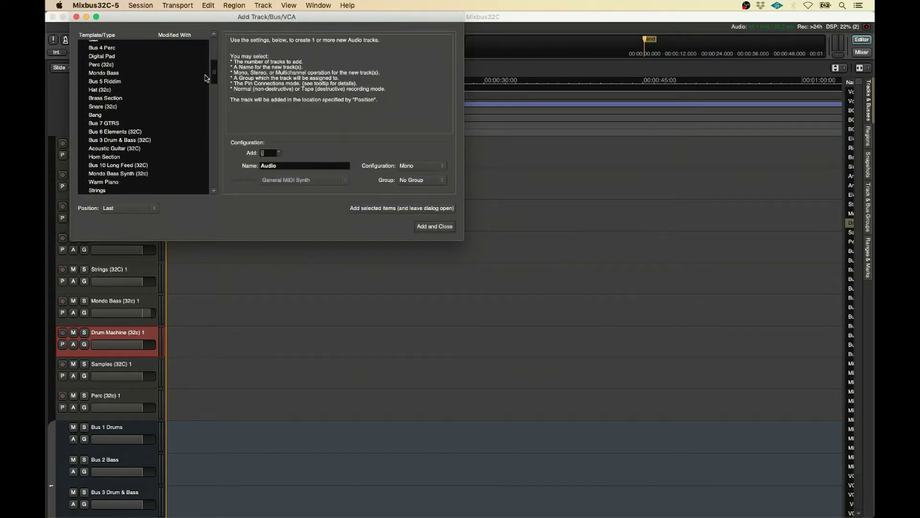
pyautogui.scroll(-5, 202, 87)
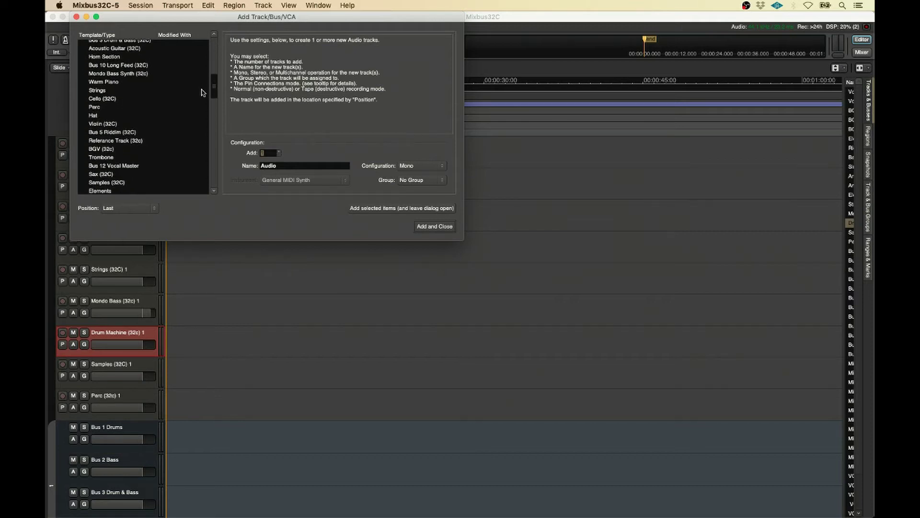
pyautogui.scroll(-6, 202, 95)
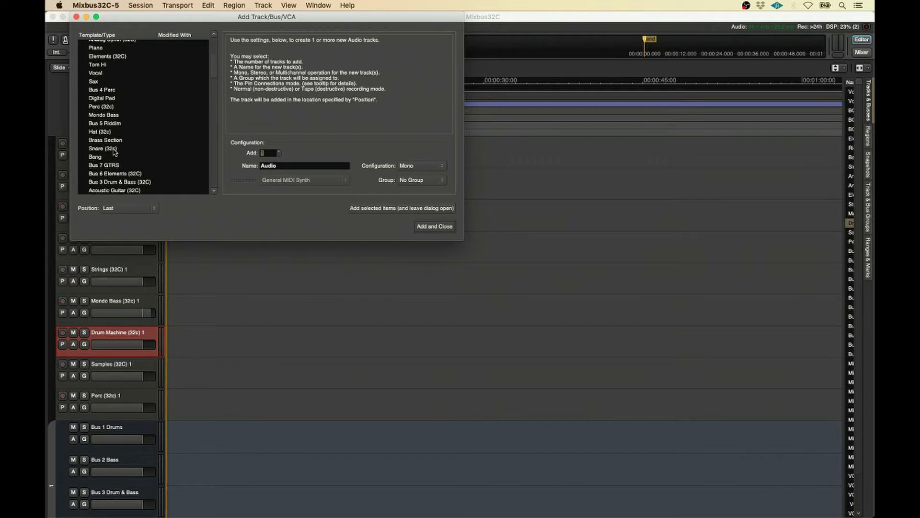
pyautogui.click(115, 150)
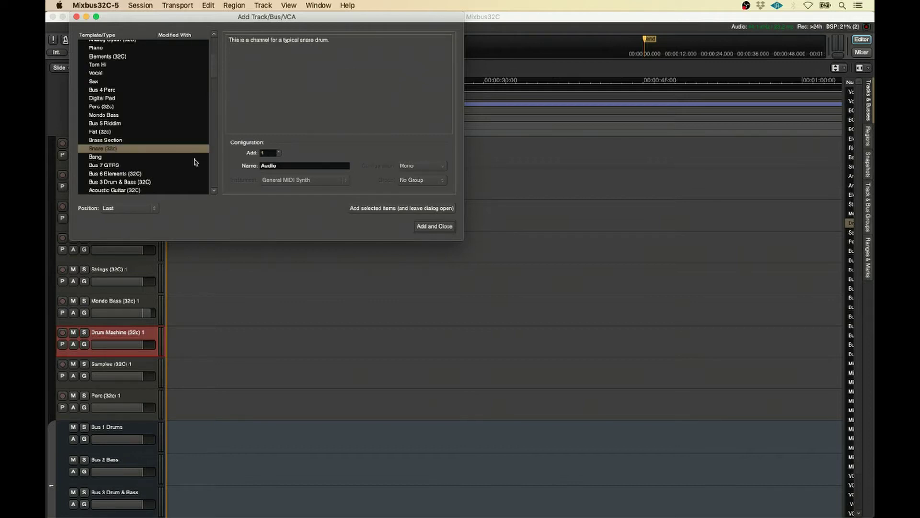
pyautogui.click(279, 152)
pyautogui.click(141, 209)
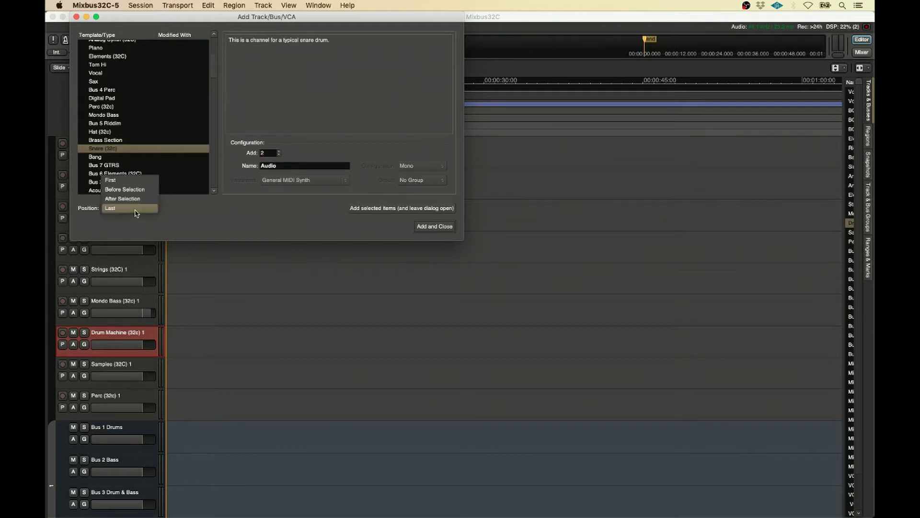
pyautogui.click(137, 200)
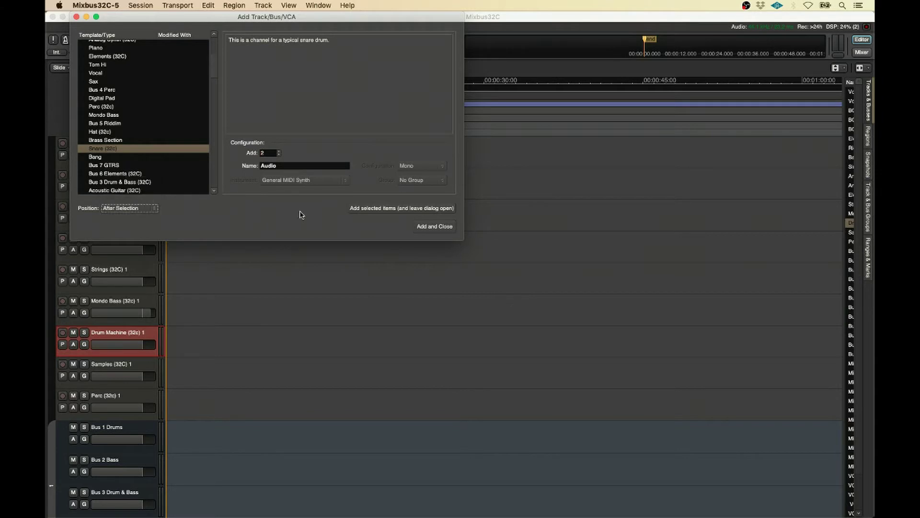
pyautogui.click(384, 210)
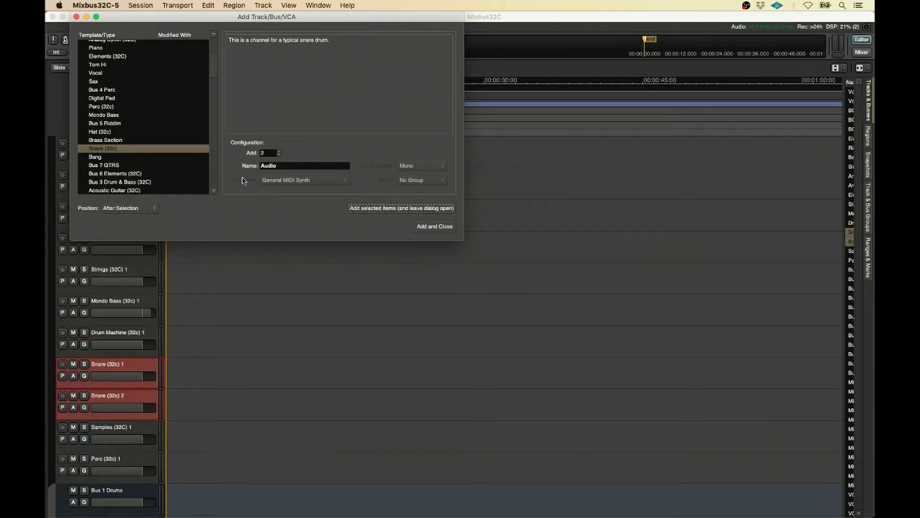
# - Add one track from the Kick (32c) template before the two selected snare tracks
pyautogui.scroll(1, 215, 65)
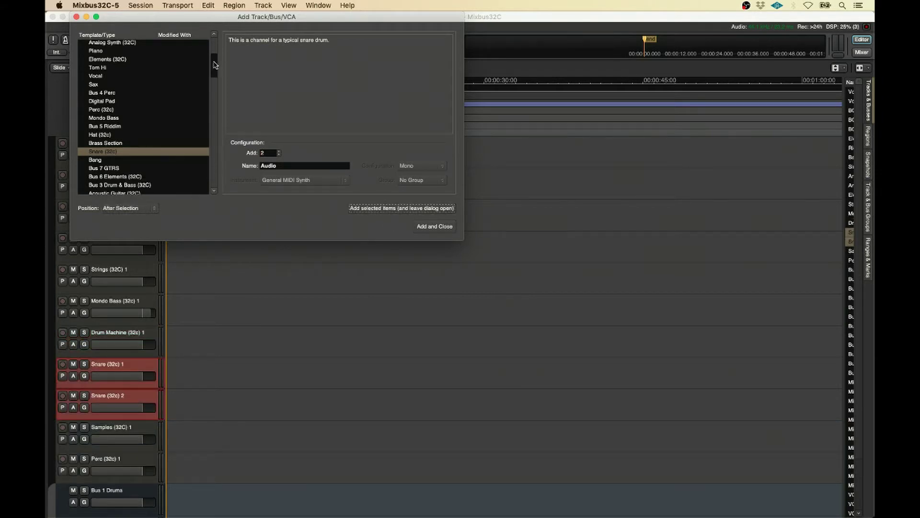
pyautogui.scroll(10, 215, 65)
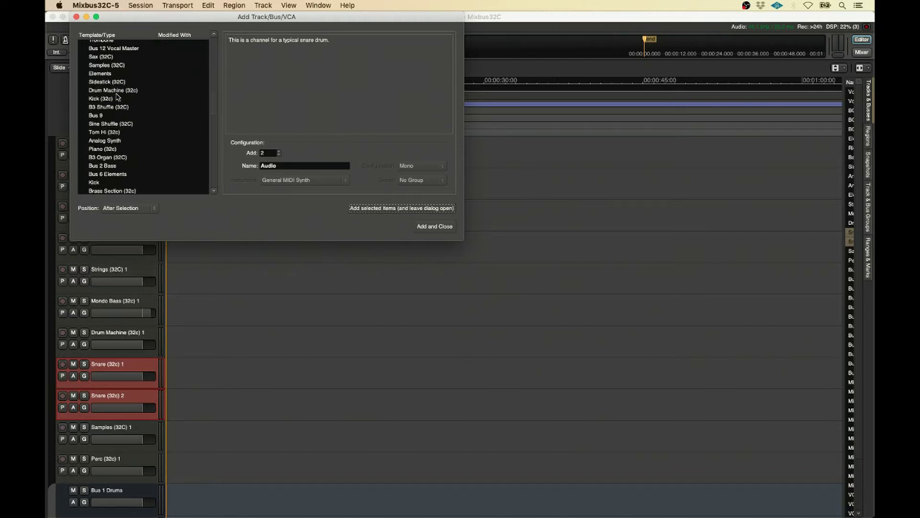
pyautogui.click(112, 99)
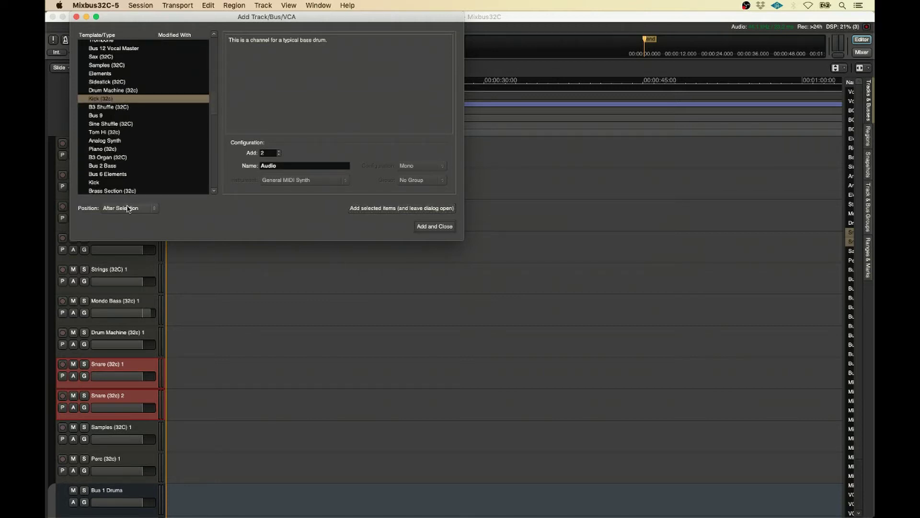
pyautogui.click(128, 208)
pyautogui.click(129, 200)
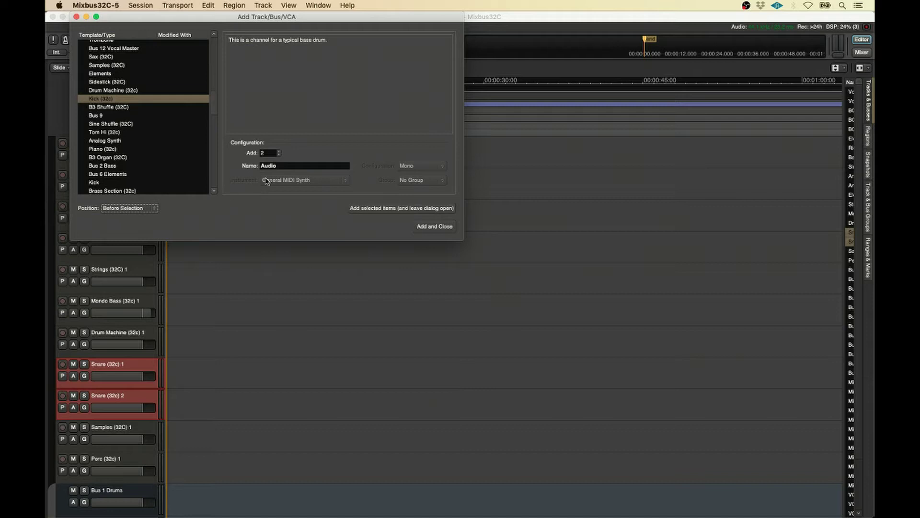
pyautogui.click(279, 155)
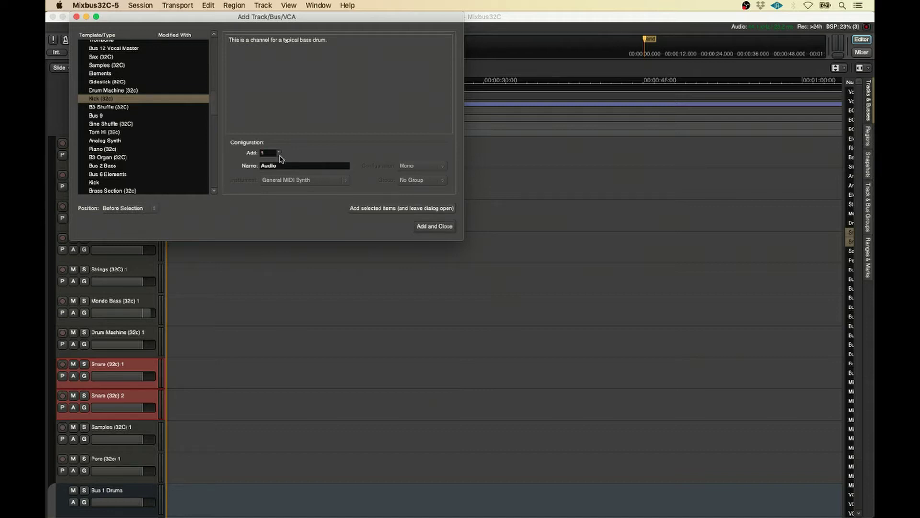
pyautogui.click(404, 209)
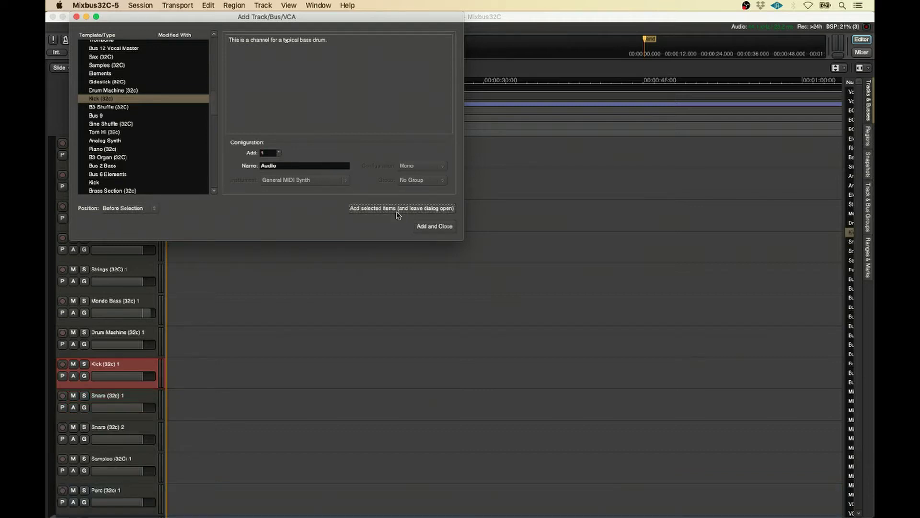
# - Add one track from the Hat (32c) template after the second snare track and close the Add Track dialog
pyautogui.click(154, 430)
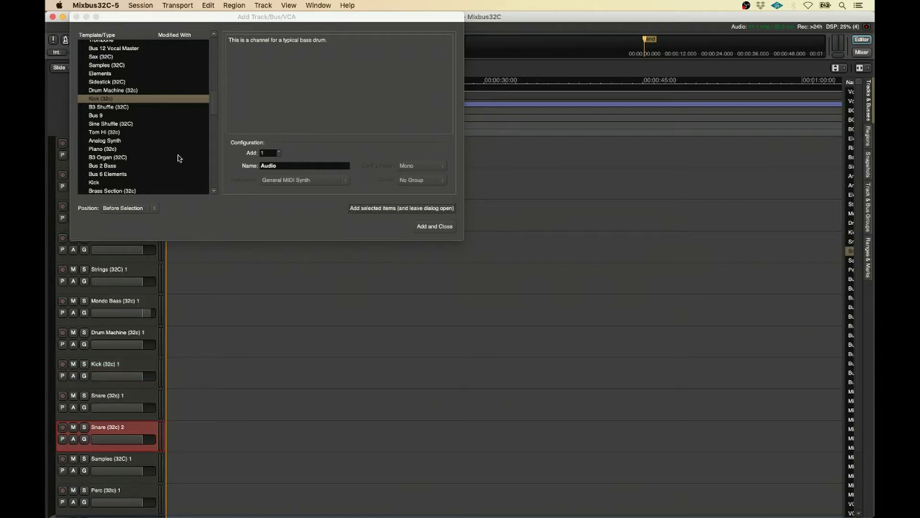
pyautogui.click(213, 107)
pyautogui.scroll(-5, 124, 117)
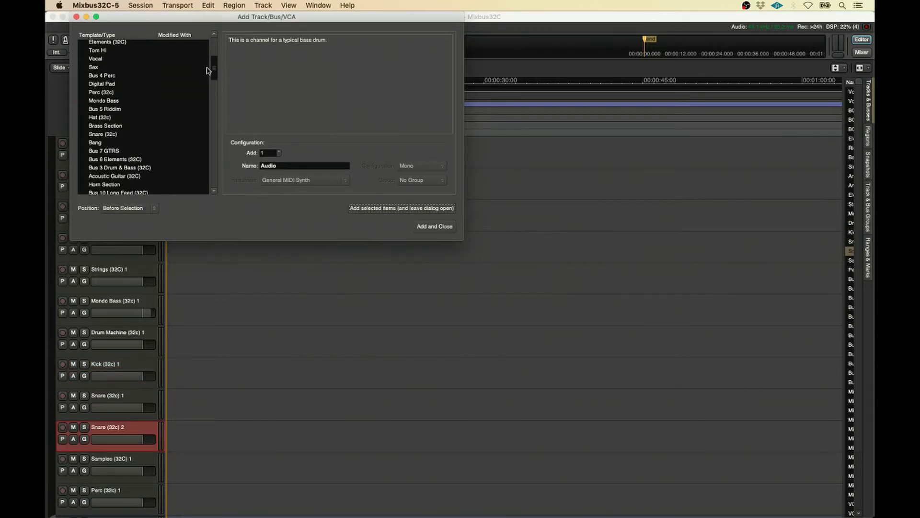
pyautogui.click(110, 120)
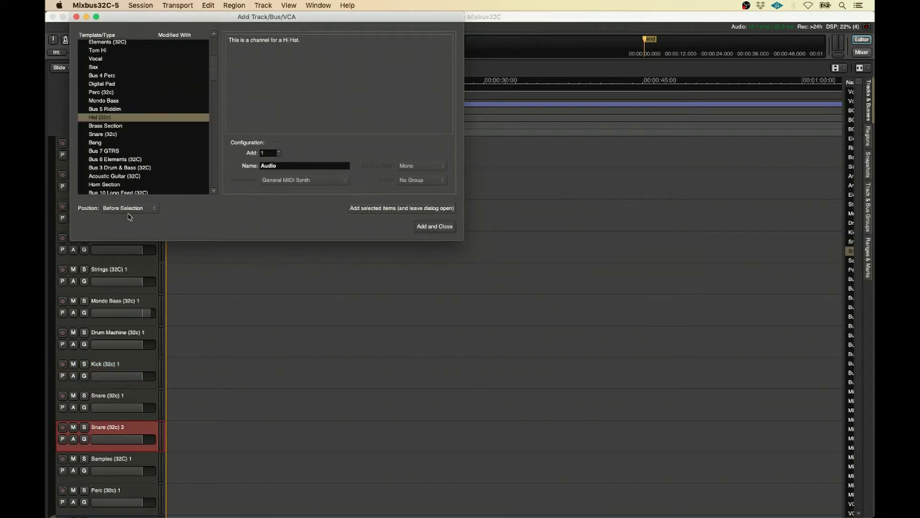
pyautogui.click(129, 208)
pyautogui.click(122, 218)
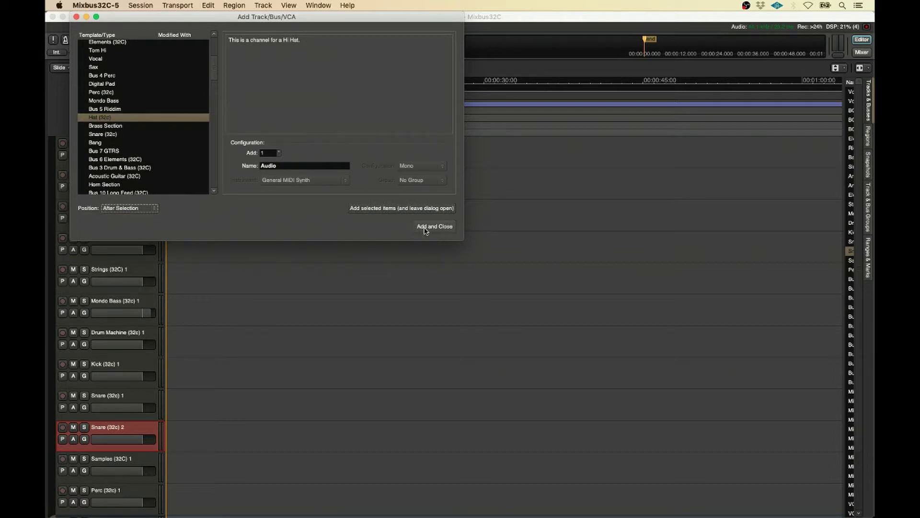
pyautogui.click(424, 230)
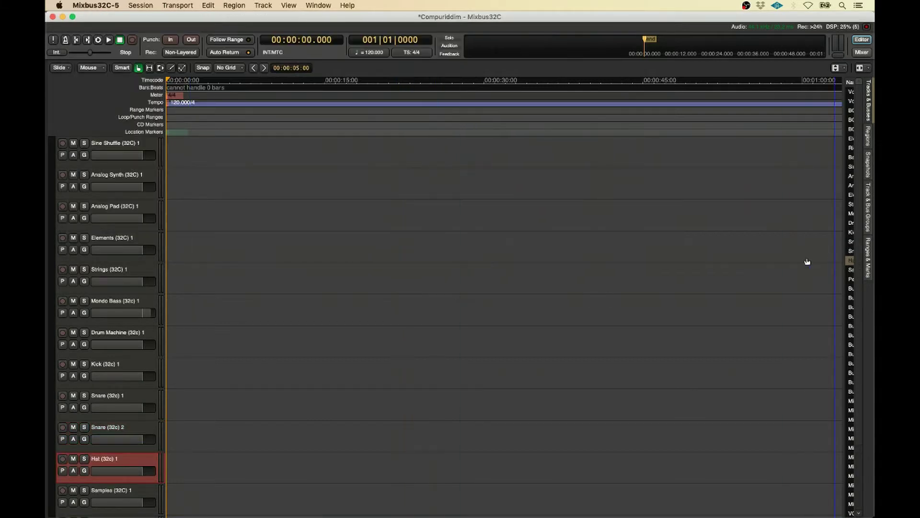
# - Import the BAS-Doobidoo, BD Progressive 1, BEL Remember and PAD Haines files onto the Mondo Bass, Kick, Elements and Analog Pad tracks respectively
pyautogui.hotkey('ctrl', 'Up')
pyautogui.click(645, 360)
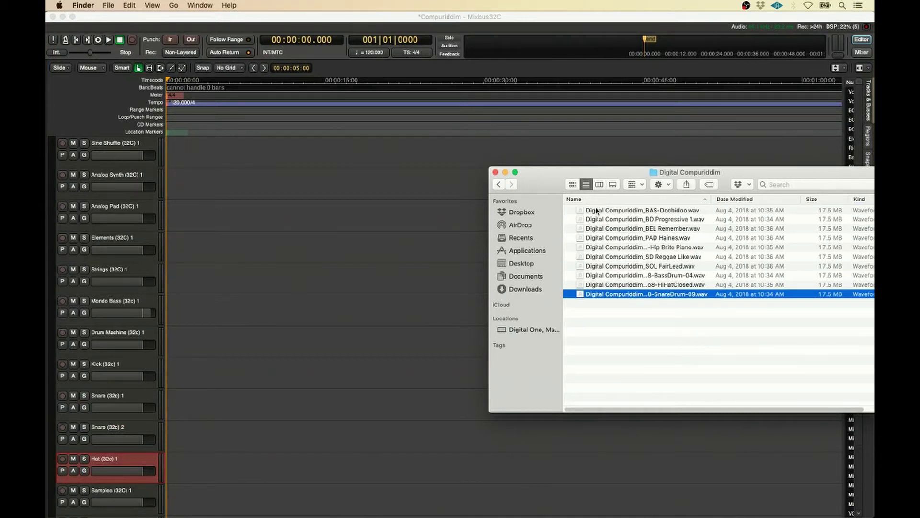
pyautogui.moveTo(596, 211); pyautogui.dragTo(191, 312)
pyautogui.moveTo(638, 221); pyautogui.dragTo(243, 376)
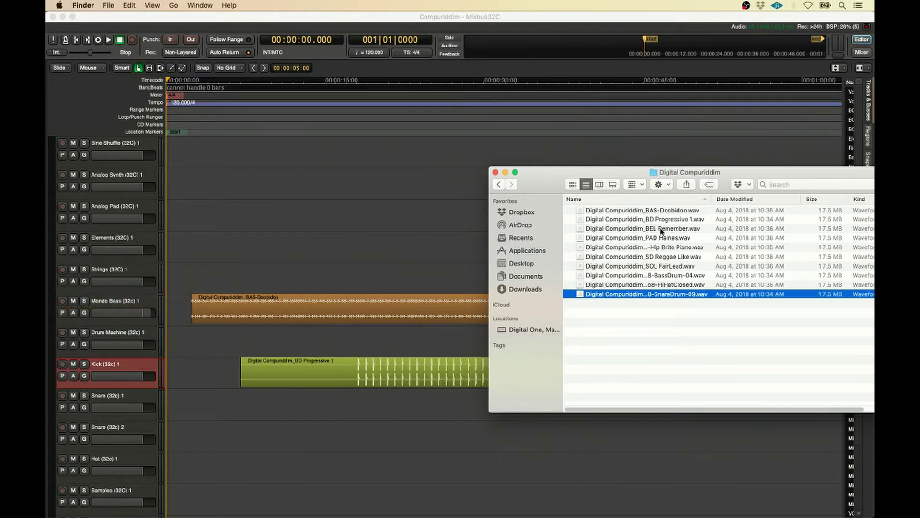
pyautogui.moveTo(661, 231); pyautogui.dragTo(237, 249)
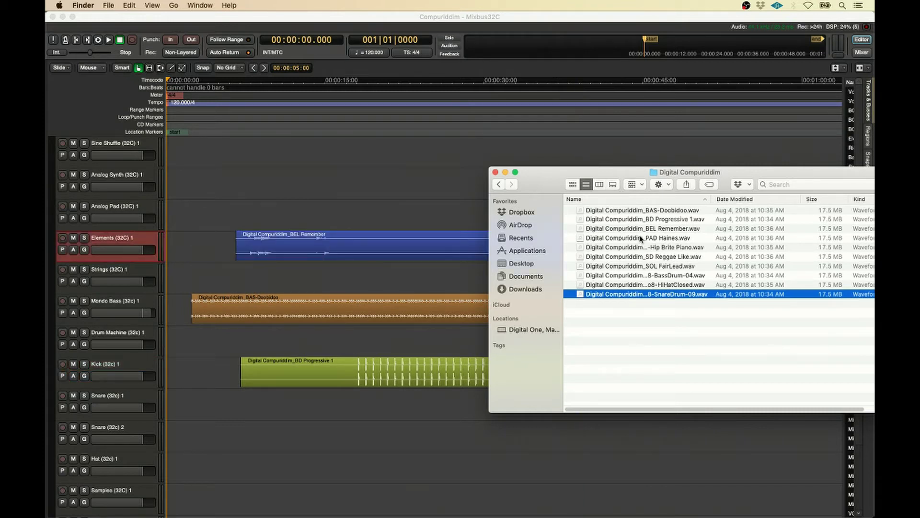
pyautogui.moveTo(640, 238); pyautogui.dragTo(242, 213)
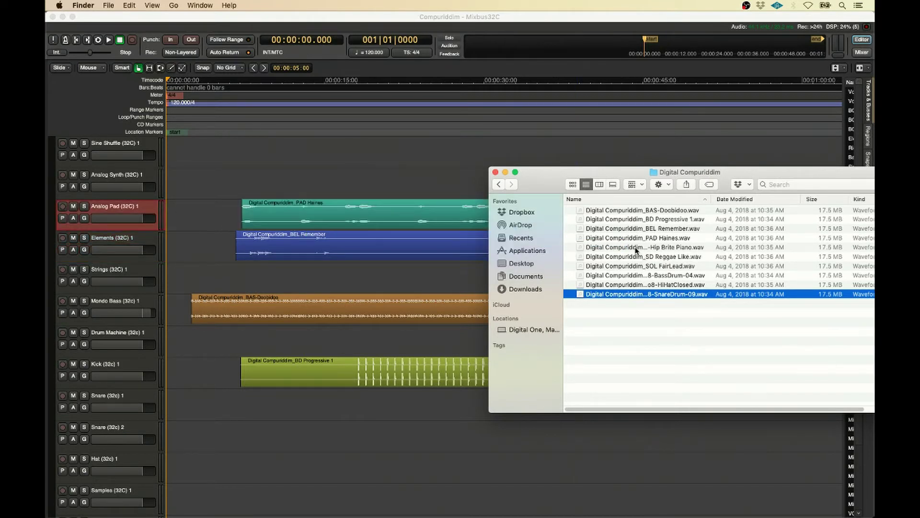
# - Import the PNO-Hip Brite Piano, SD Reggae Like and SOL FairLead files onto the Bang, first Snare and Analog Synth tracks respectively
pyautogui.scroll(2, 350, 254)
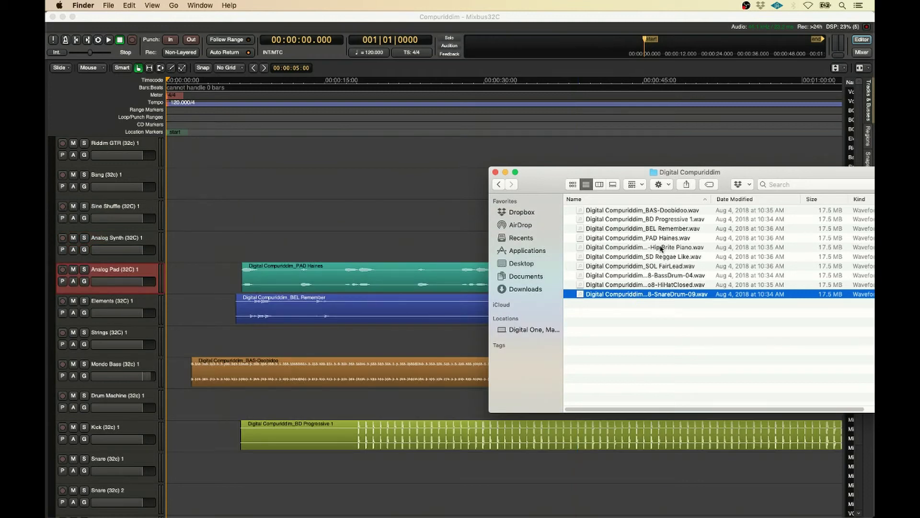
pyautogui.moveTo(660, 247); pyautogui.dragTo(242, 181)
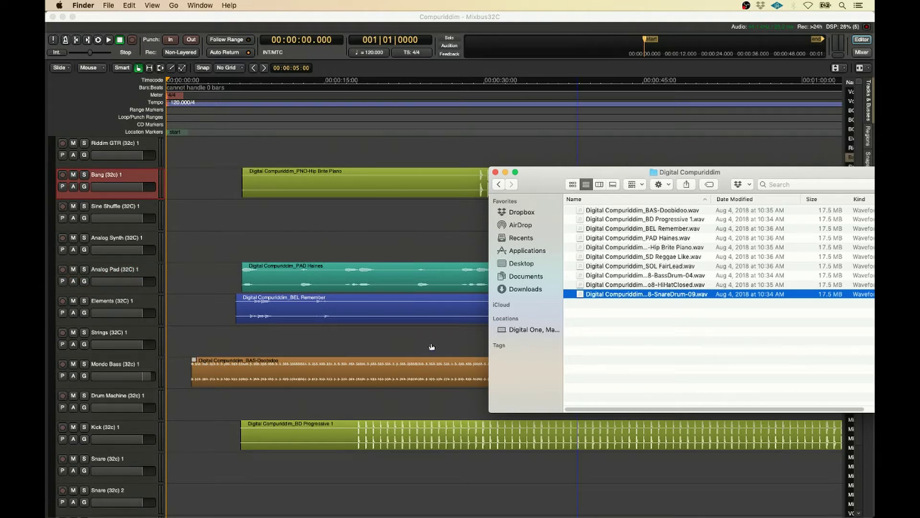
pyautogui.scroll(-1, 431, 343)
pyautogui.scroll(-1, 430, 346)
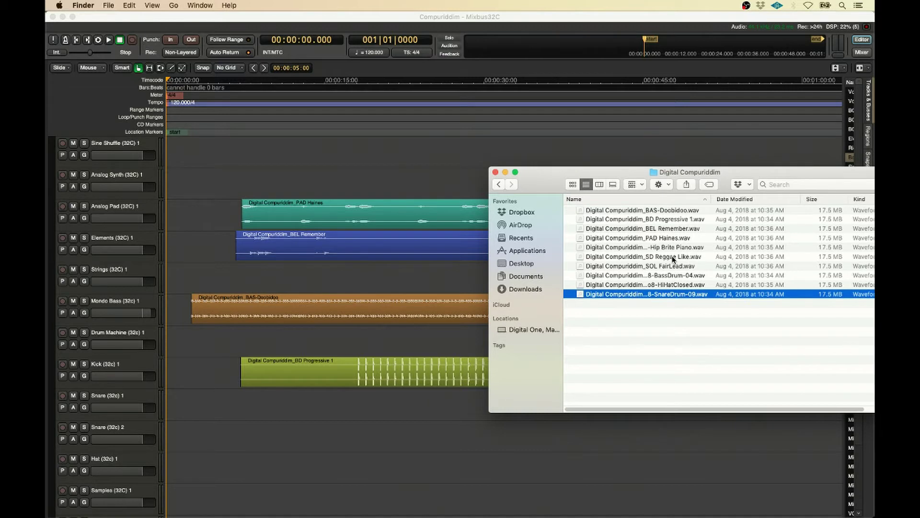
pyautogui.moveTo(673, 259); pyautogui.dragTo(294, 404)
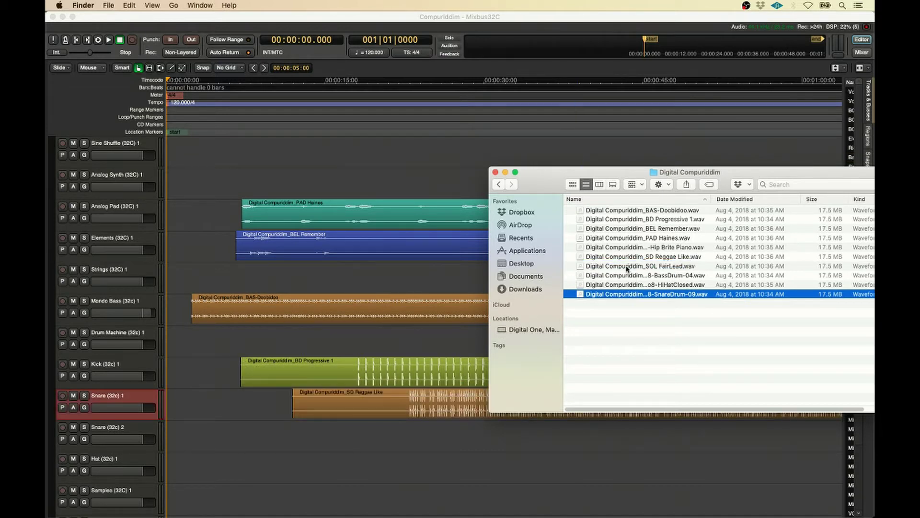
pyautogui.moveTo(626, 269); pyautogui.dragTo(282, 187)
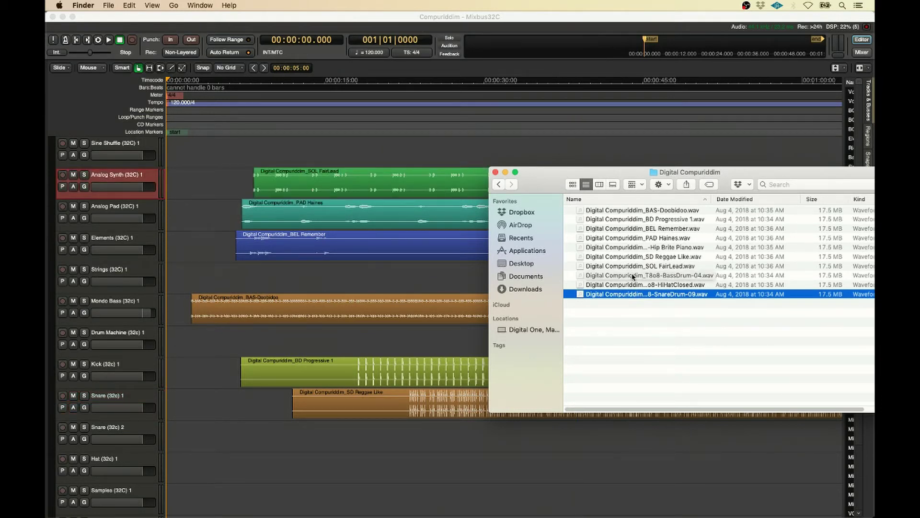
# - Import the T8o8 BassDrum-04, HiHatClosed and SnareDrum-09 files onto the Drum Machine, Hat and second Snare tracks respectively
pyautogui.moveTo(633, 277); pyautogui.dragTo(245, 336)
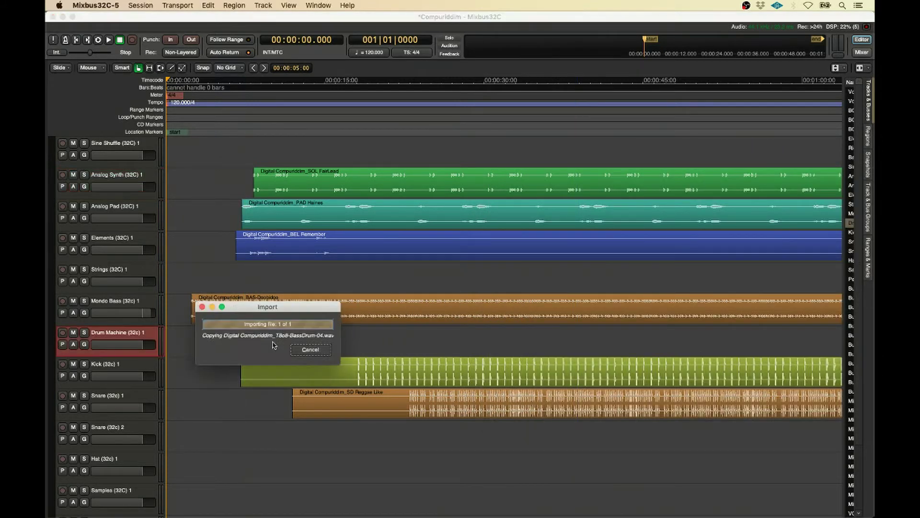
pyautogui.click(599, 285)
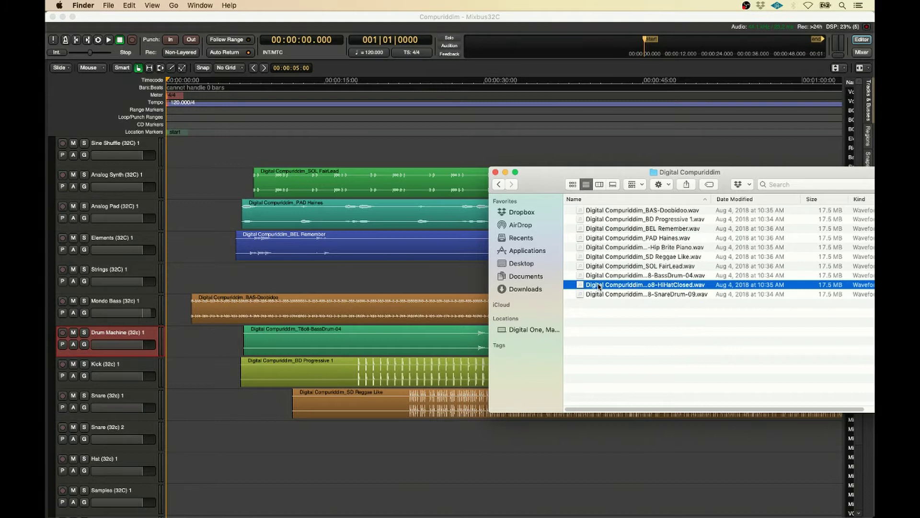
pyautogui.moveTo(599, 286); pyautogui.dragTo(286, 472)
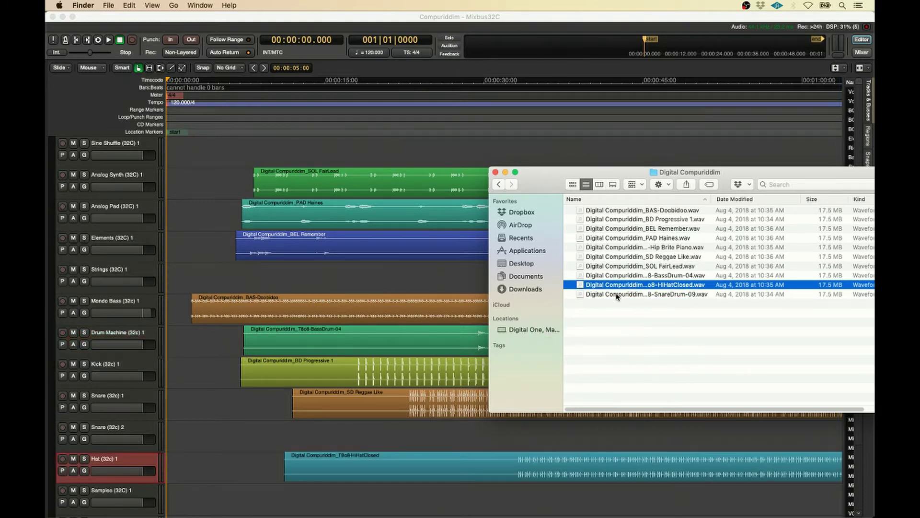
pyautogui.moveTo(617, 296); pyautogui.dragTo(296, 437)
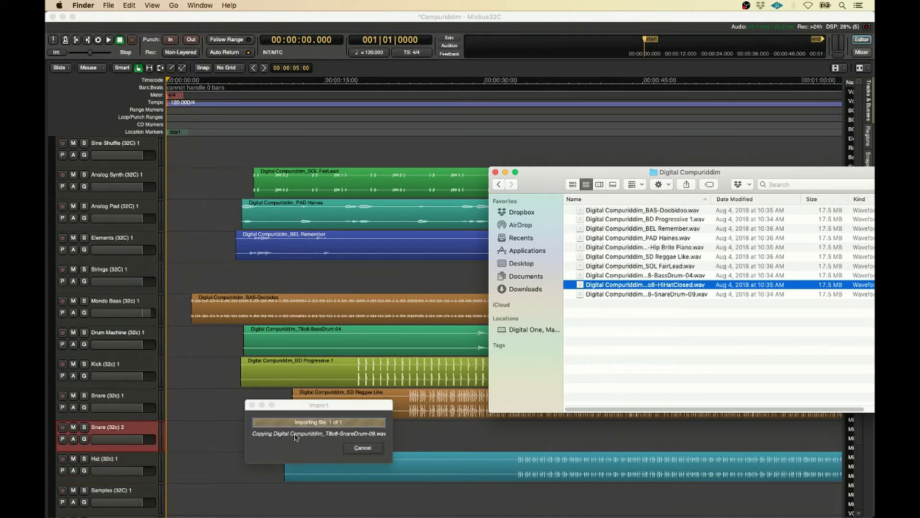
# - Align the Hat, both Snare, Kick, Drum Machine and Mondo Bass regions to the session start at 00:00:00.000
pyautogui.click(357, 472)
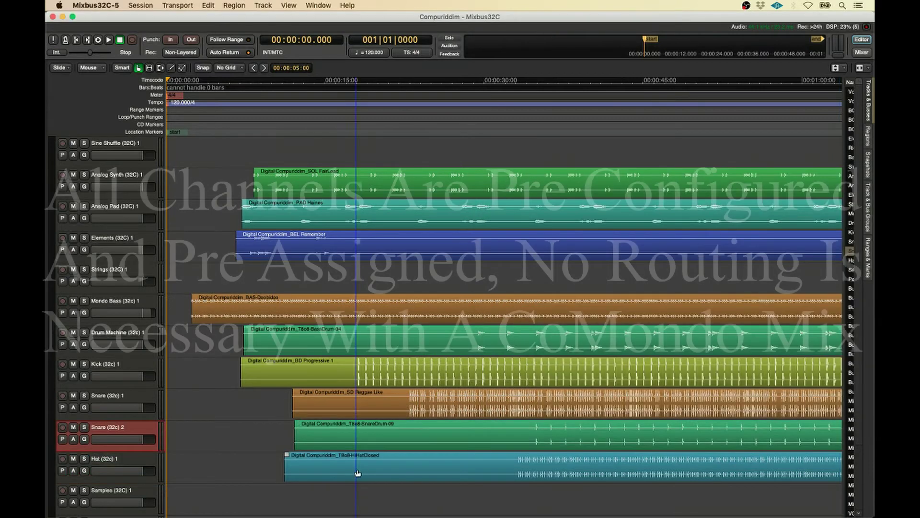
pyautogui.moveTo(357, 473); pyautogui.dragTo(240, 473)
pyautogui.click(367, 437)
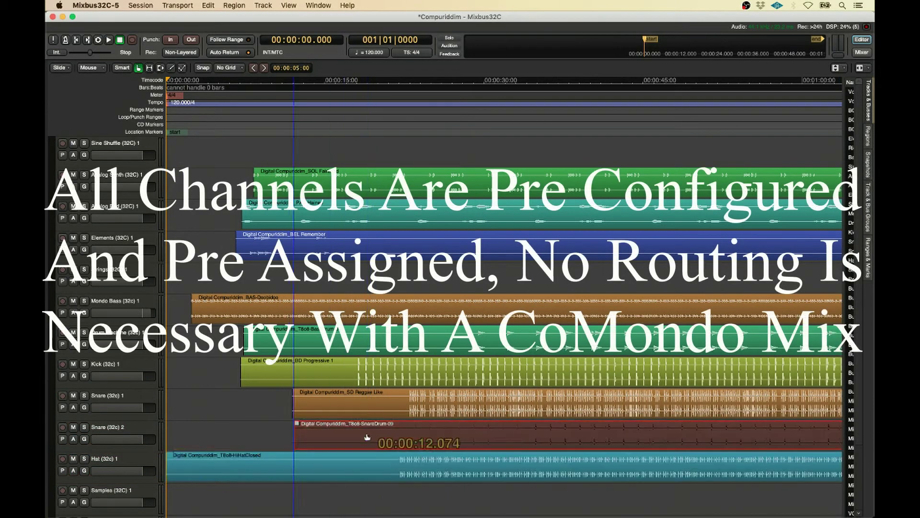
pyautogui.moveTo(368, 437); pyautogui.dragTo(191, 441)
pyautogui.moveTo(349, 410); pyautogui.dragTo(197, 393)
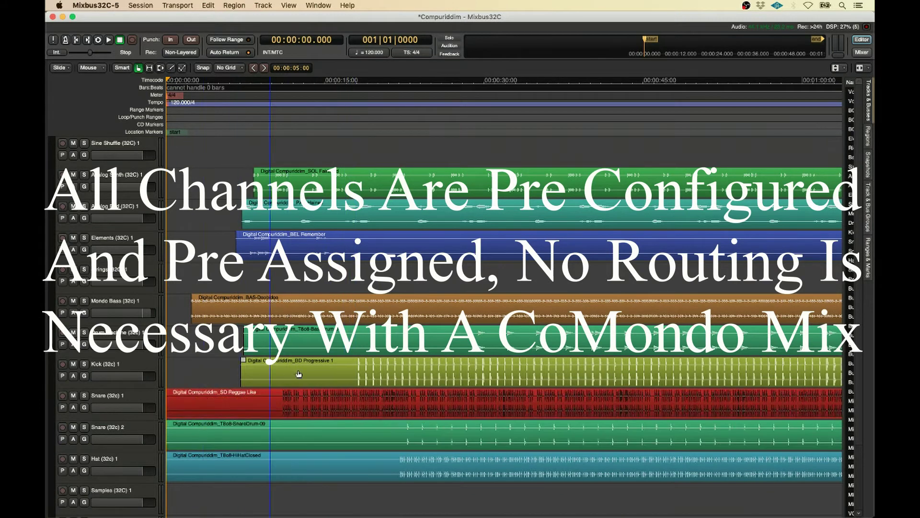
pyautogui.moveTo(336, 375); pyautogui.dragTo(262, 376)
pyautogui.moveTo(338, 329); pyautogui.dragTo(236, 316)
# - Align the Elements, Analog Pad, Analog Synth and Bang regions to the session start at 00:00:00.000
pyautogui.moveTo(261, 239); pyautogui.dragTo(190, 239)
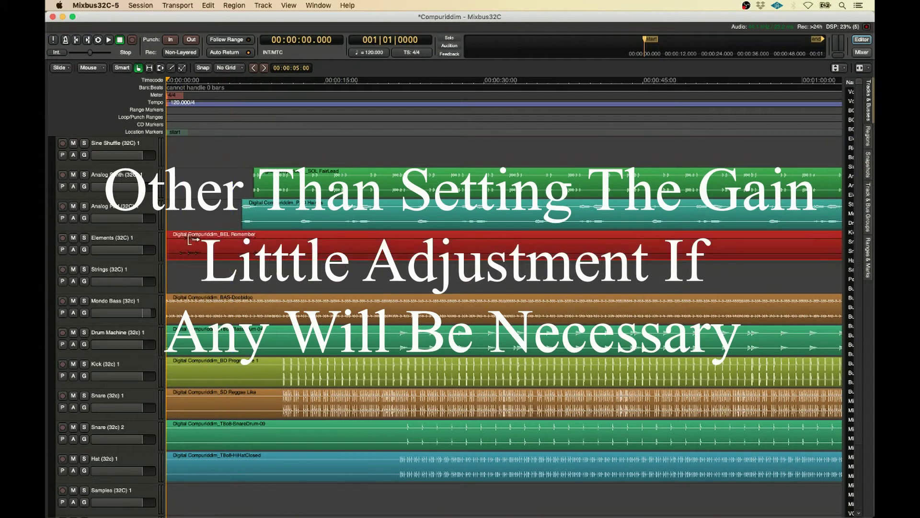
pyautogui.moveTo(316, 213); pyautogui.dragTo(241, 213)
pyautogui.moveTo(326, 194); pyautogui.dragTo(238, 200)
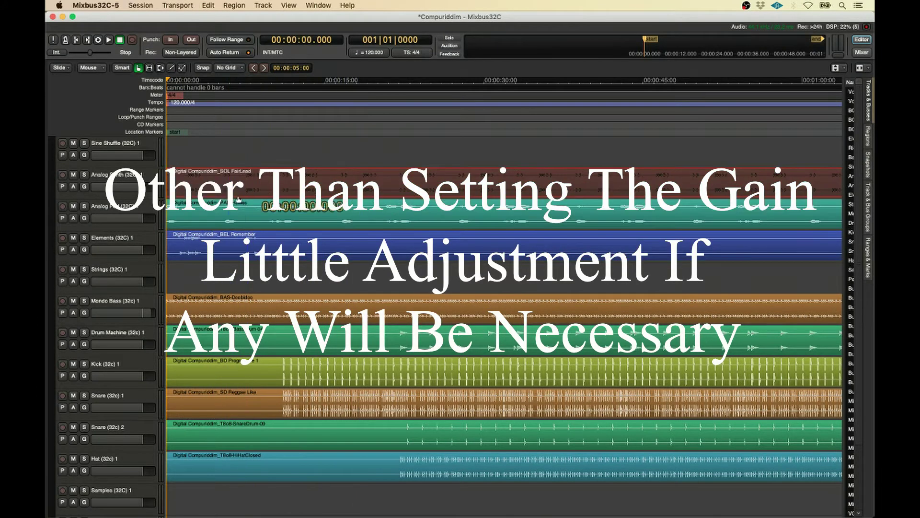
pyautogui.scroll(4, 357, 240)
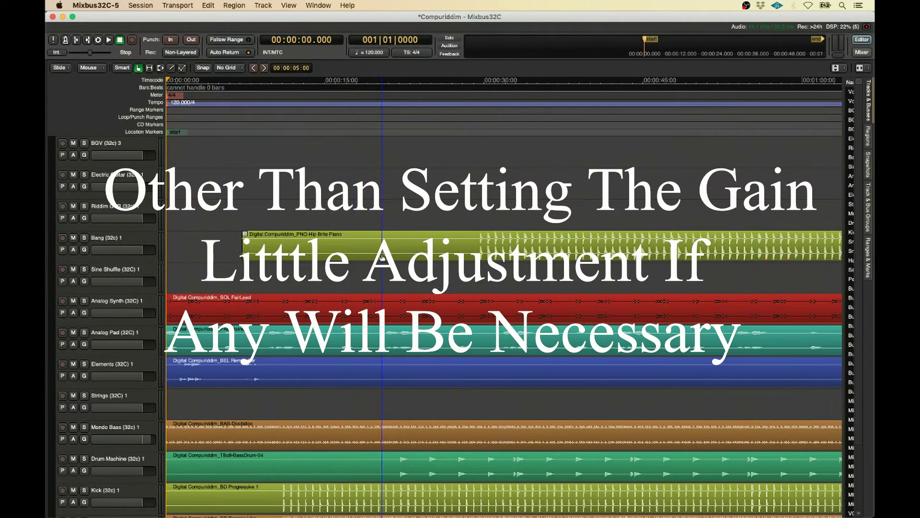
pyautogui.moveTo(382, 257); pyautogui.dragTo(231, 258)
pyautogui.scroll(-3, 321, 223)
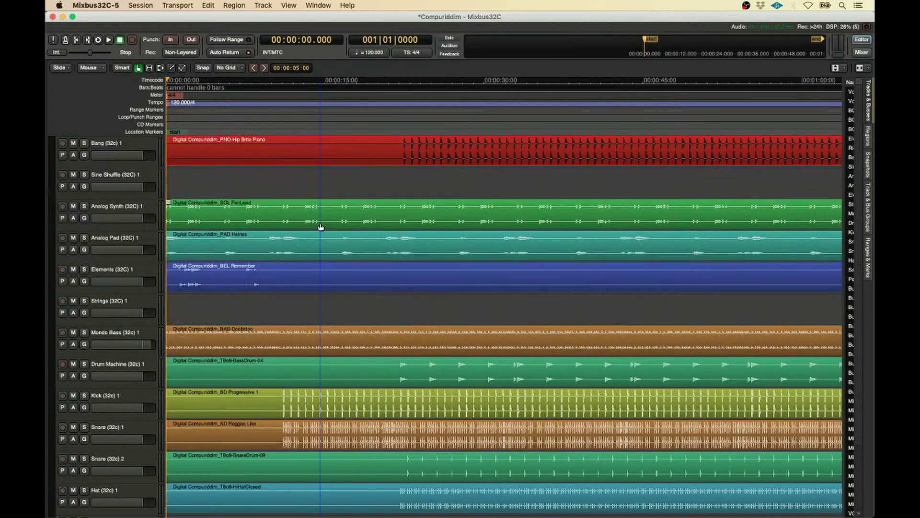
# - Mute the Master bus in the mixer and play the session with the channels from Analog Synth to Hat in view
pyautogui.hotkey('alt', 'm')
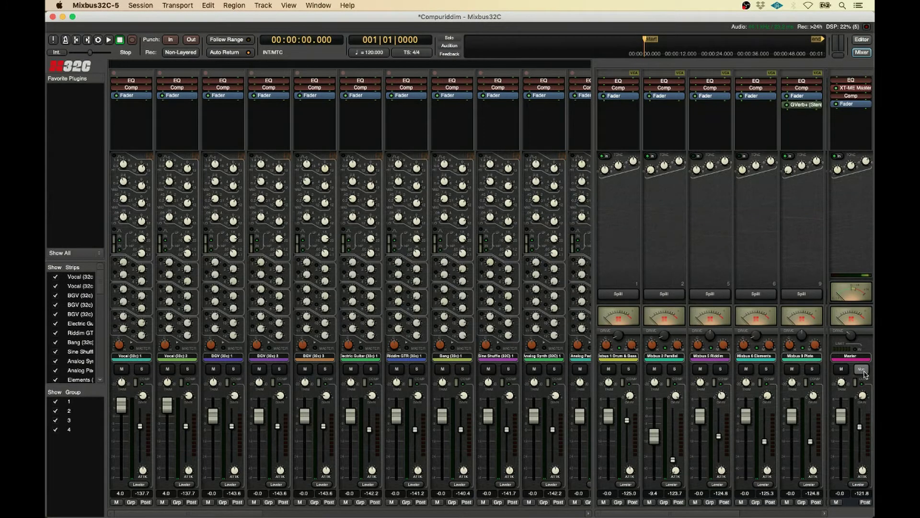
pyautogui.click(841, 369)
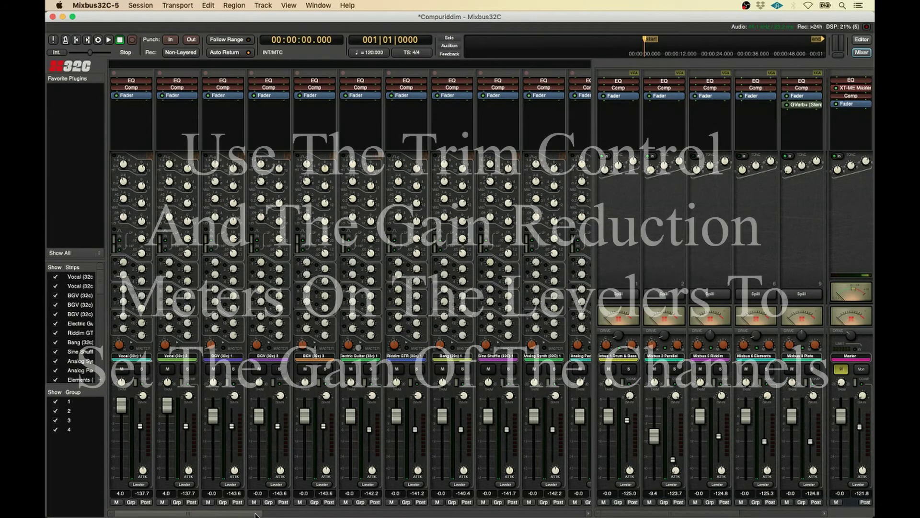
pyautogui.moveTo(242, 513); pyautogui.dragTo(321, 515)
pyautogui.press('space')
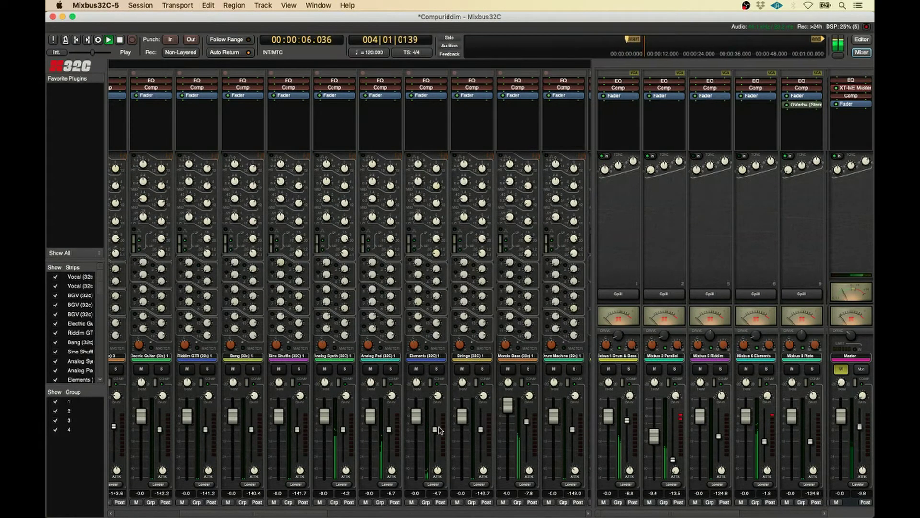
pyautogui.hscroll(5, 330, 512)
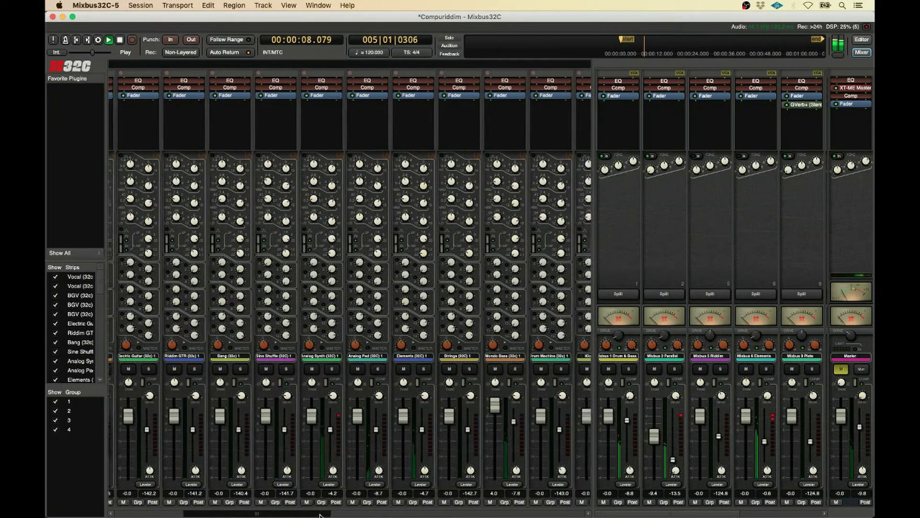
pyautogui.hscroll(3, 338, 515)
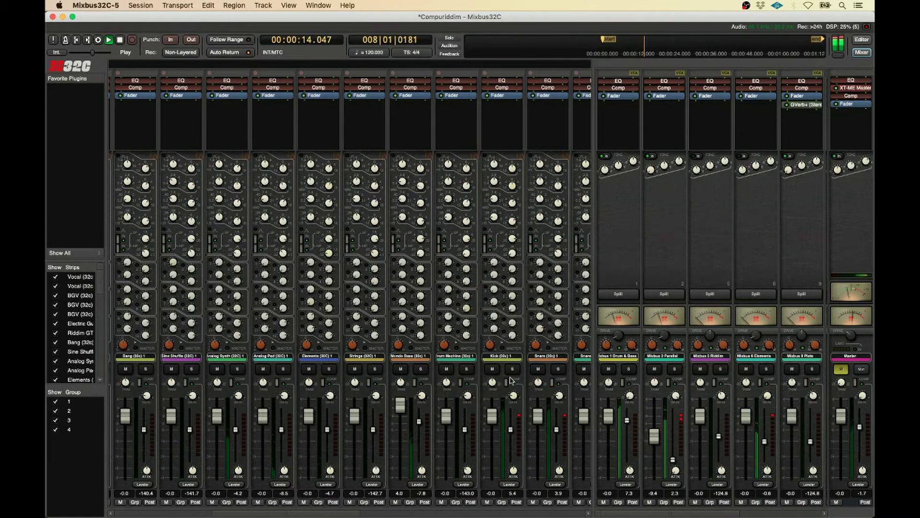
pyautogui.moveTo(346, 514); pyautogui.dragTo(368, 514)
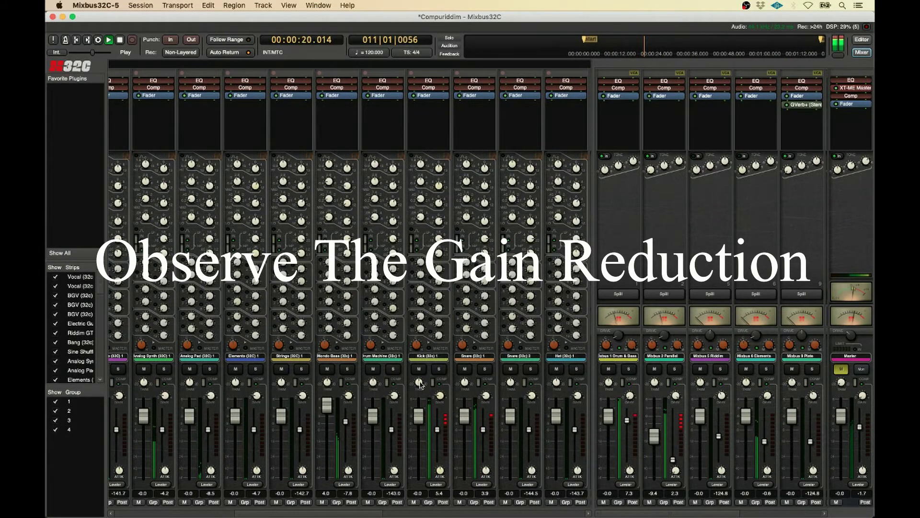
# - Lower the Kick channel's Input Trim to about -13 dB during playback
pyautogui.moveTo(419, 384)
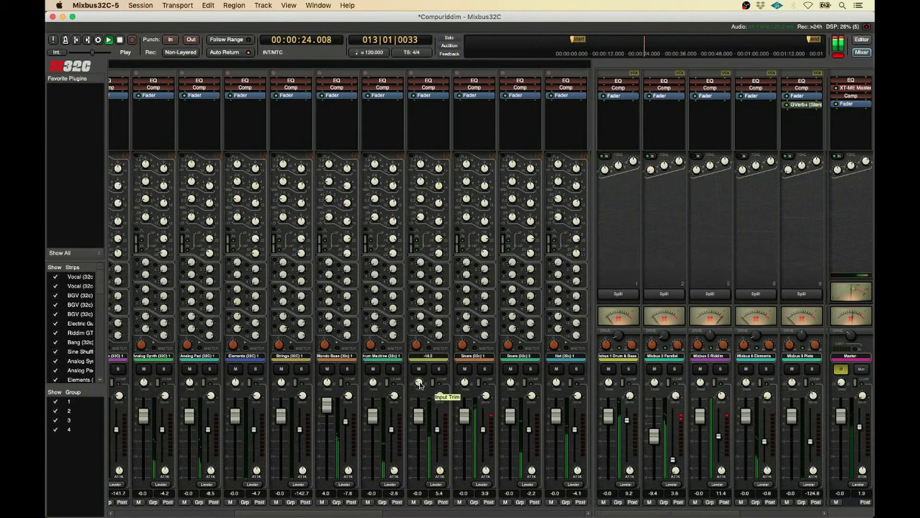
pyautogui.scroll(-3, 420, 384)
pyautogui.scroll(2, 420, 383)
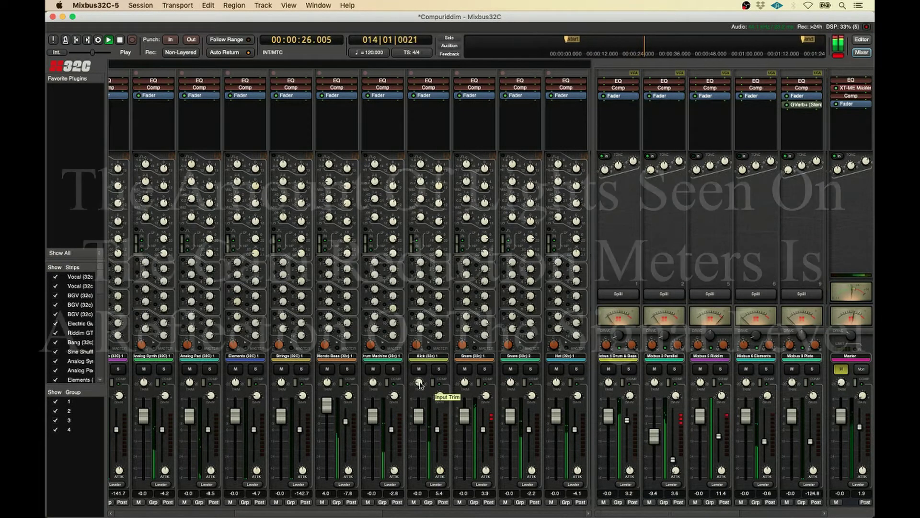
pyautogui.scroll(2, 419, 384)
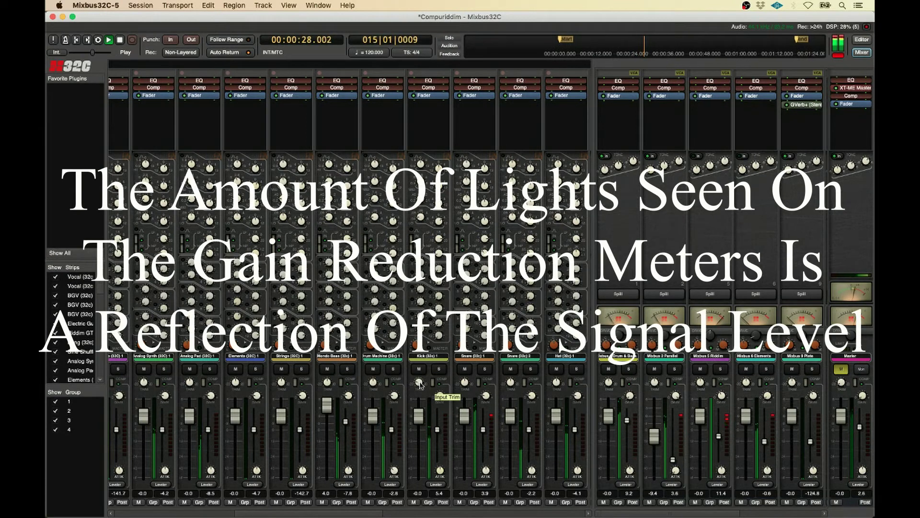
pyautogui.scroll(2, 420, 384)
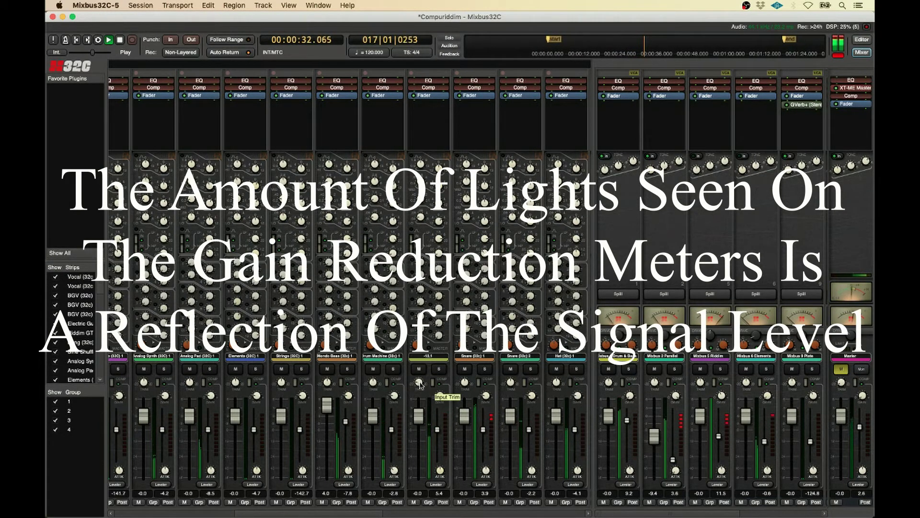
pyautogui.scroll(1, 420, 383)
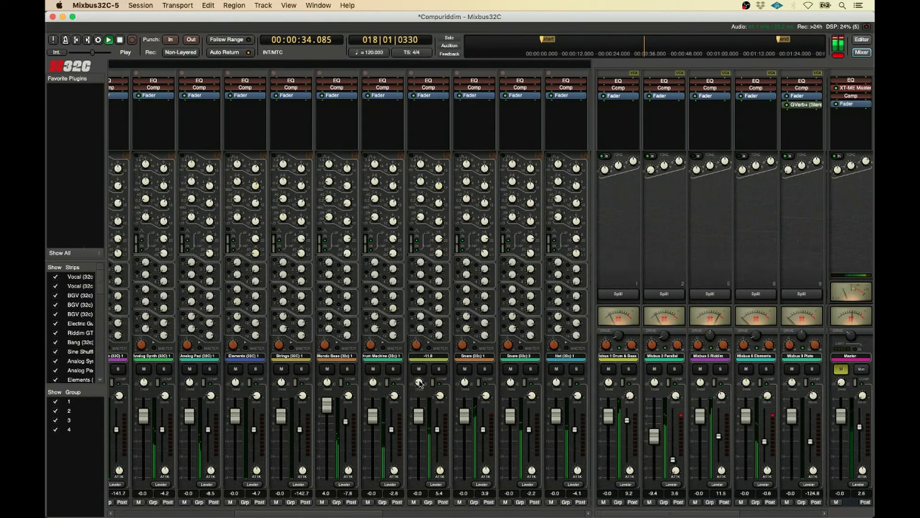
pyautogui.scroll(-2, 418, 382)
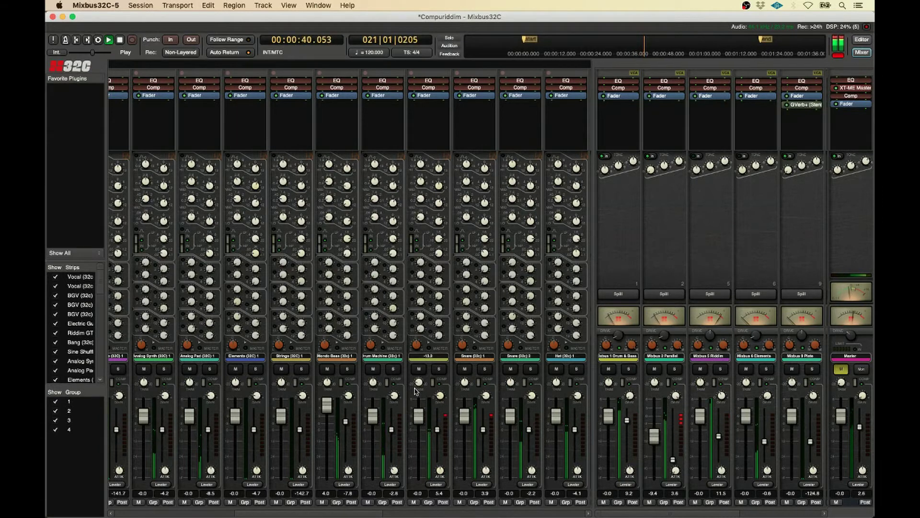
# - Adjust the Drum Machine channel's Input Trim during playback, resetting it to its default and raising it slightly
pyautogui.scroll(-1, 415, 392)
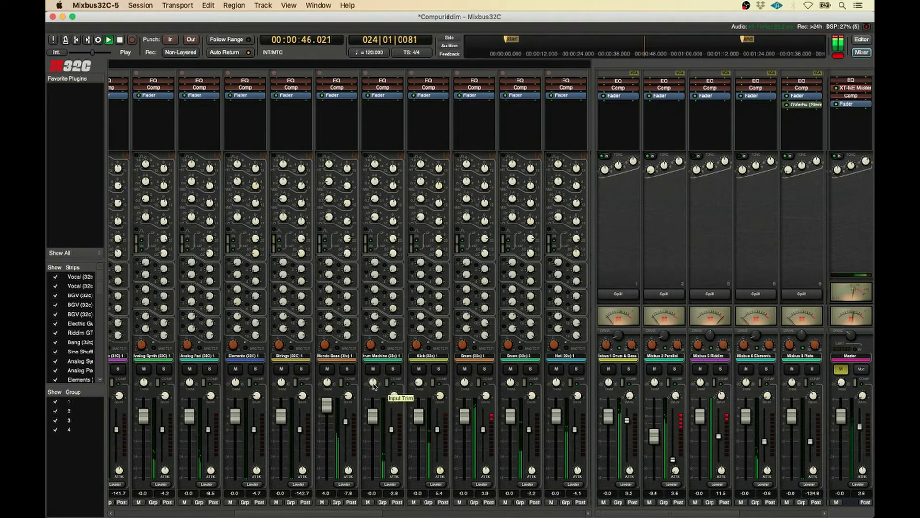
pyautogui.scroll(-1, 374, 386)
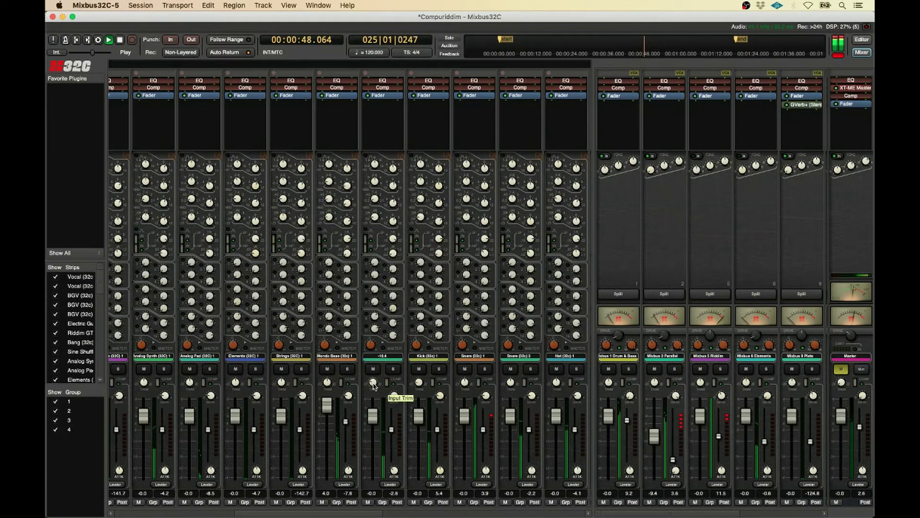
pyautogui.keyDown('shift'); pyautogui.click(374, 386); pyautogui.keyUp('shift')
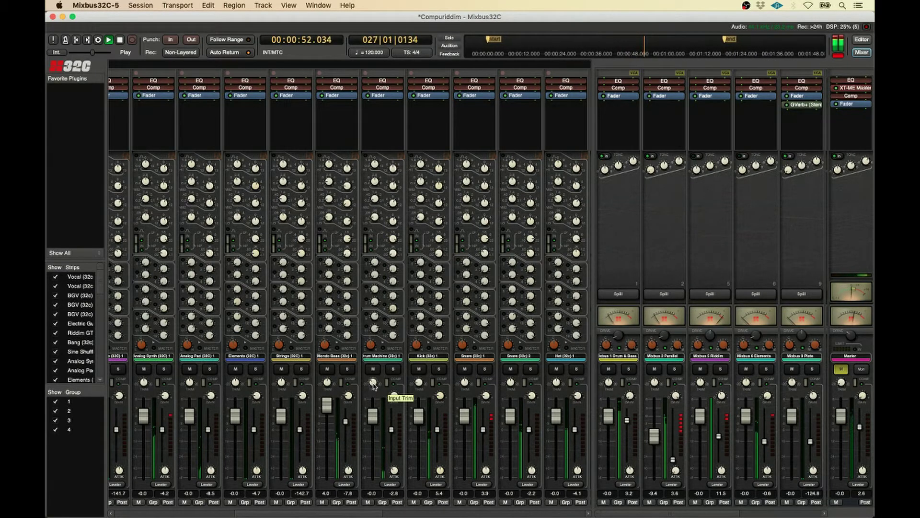
pyautogui.scroll(1, 374, 386)
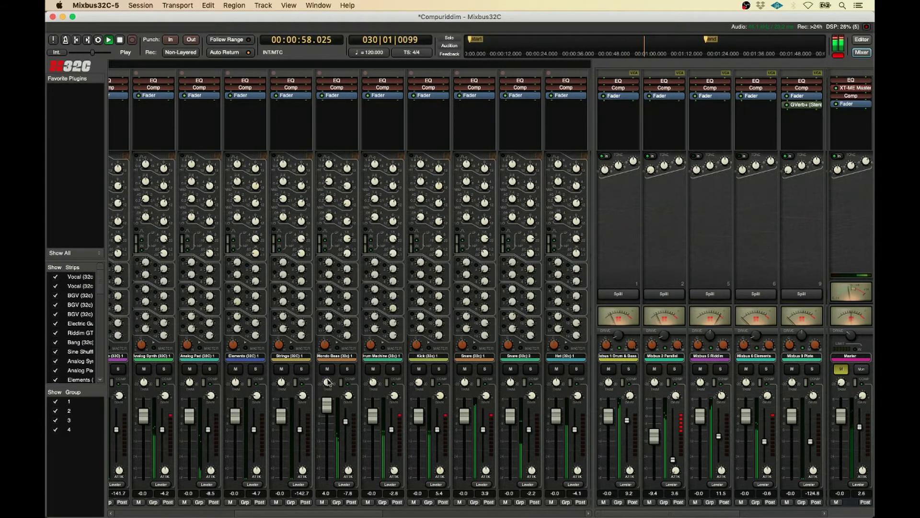
# - Reset the Mondo Bass channel's fader to 0 dB and raise its Input Trim above 4.8 dB
pyautogui.keyDown('shift'); pyautogui.click(327, 407); pyautogui.keyUp('shift')
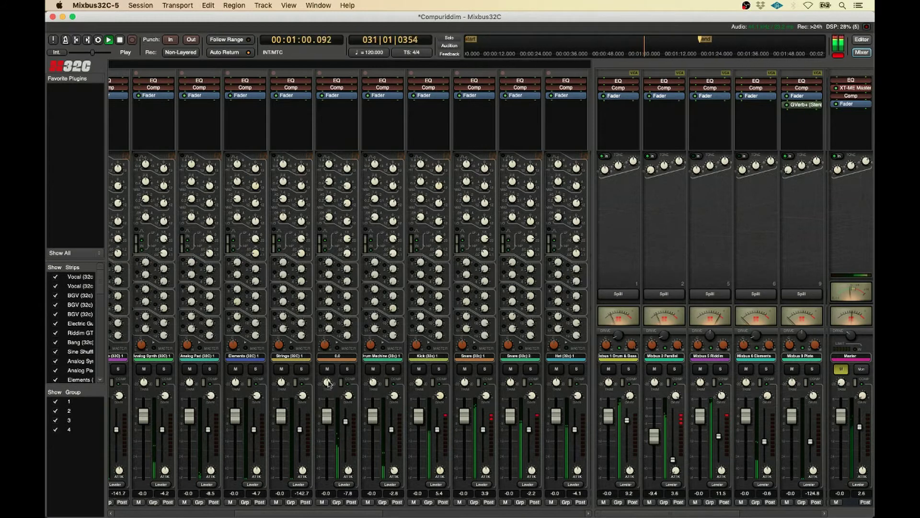
pyautogui.scroll(4, 328, 382)
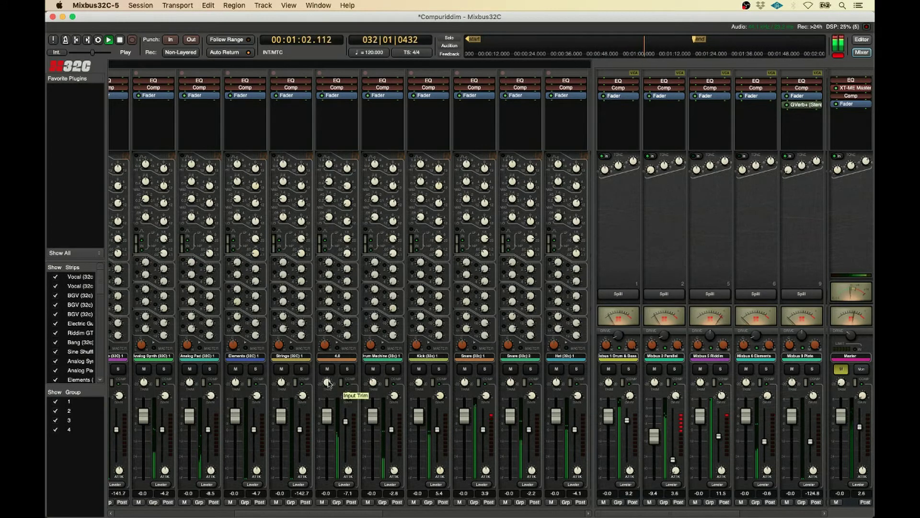
pyautogui.scroll(5, 329, 383)
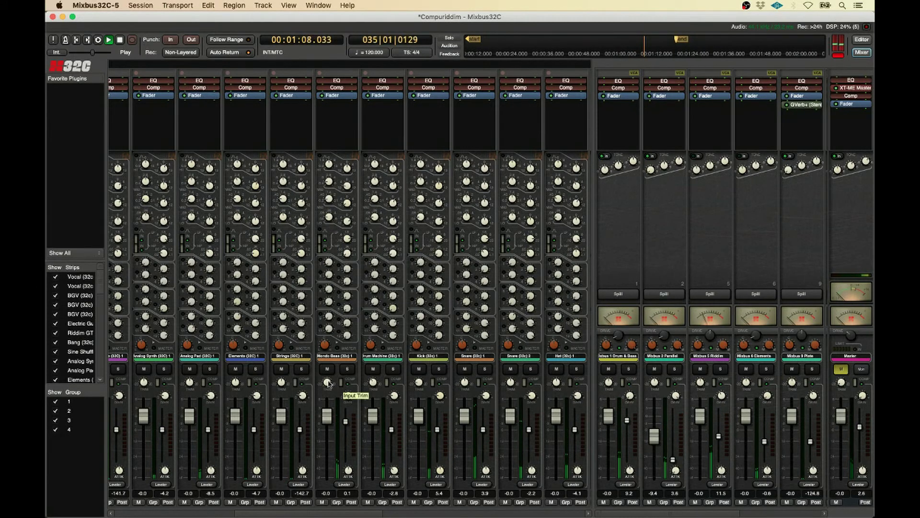
# - Raise the Mondo Bass channel's Input Trim to about 12.8 dB, restarting playback from the session start to check its level
pyautogui.scroll(2, 329, 383)
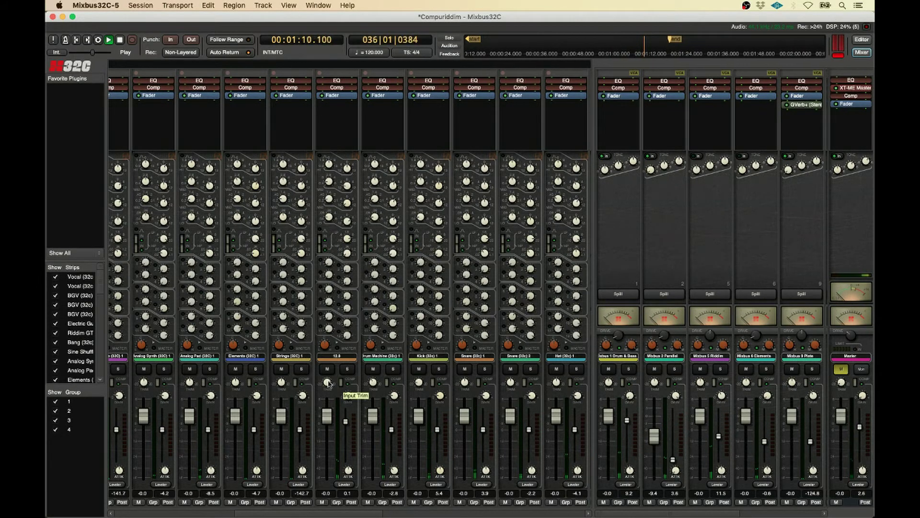
pyautogui.press('Home')
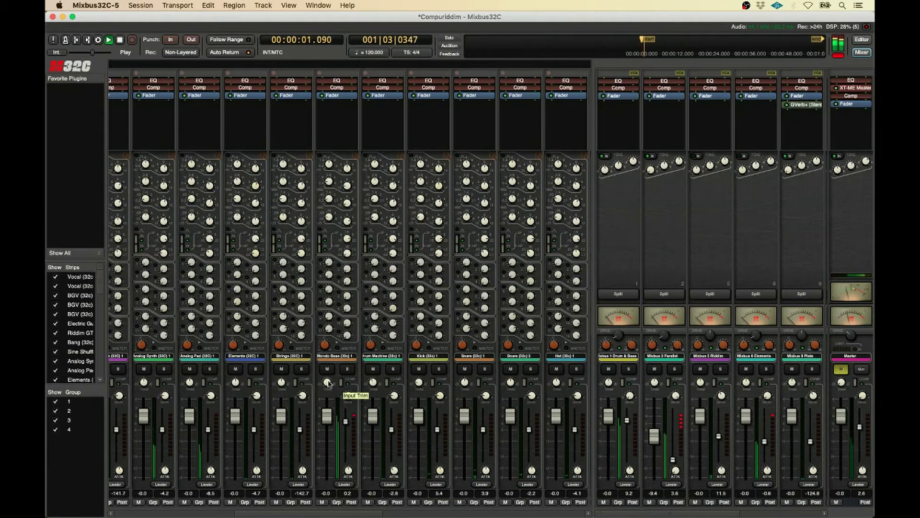
pyautogui.scroll(-2, 328, 383)
pyautogui.scroll(2, 329, 382)
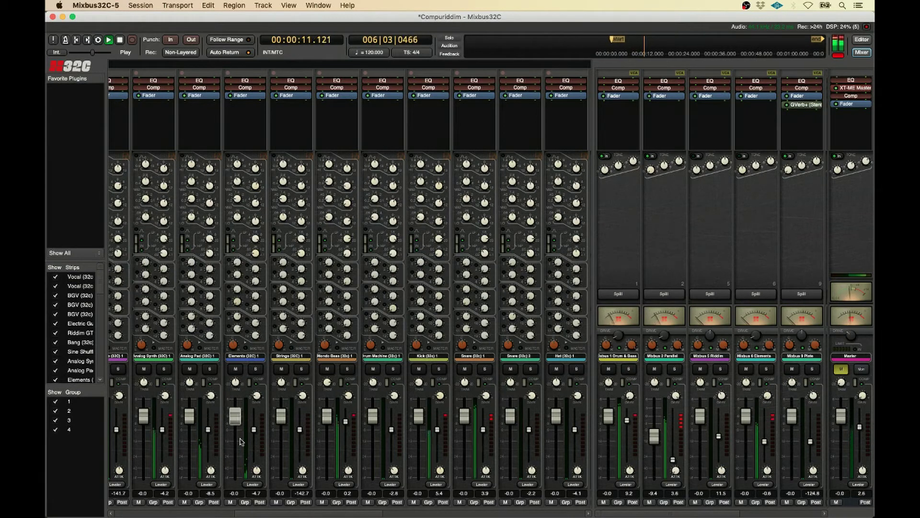
# - Fine-tune the Snare 1 channel's Input Trim and raise the Snare 2 channel's Input Trim during playback
pyautogui.moveTo(464, 384)
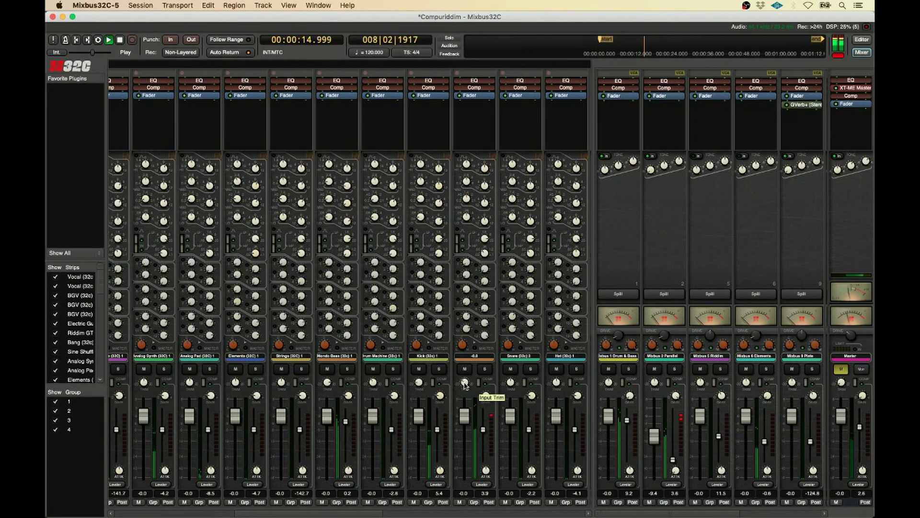
pyautogui.scroll(-2, 465, 383)
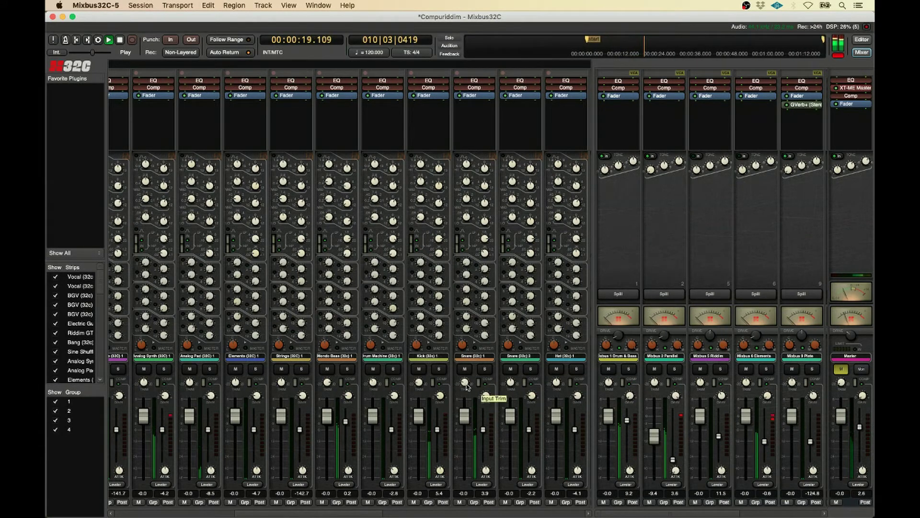
pyautogui.scroll(4, 466, 387)
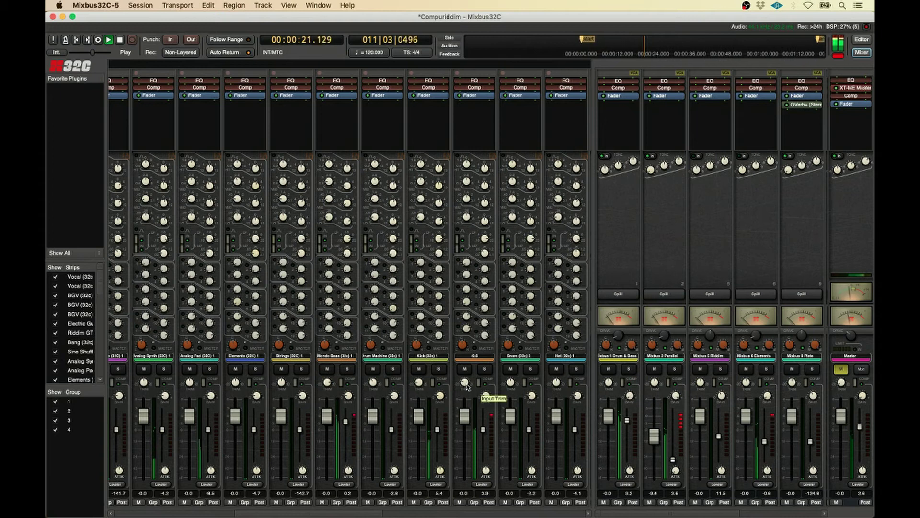
pyautogui.scroll(10, 465, 384)
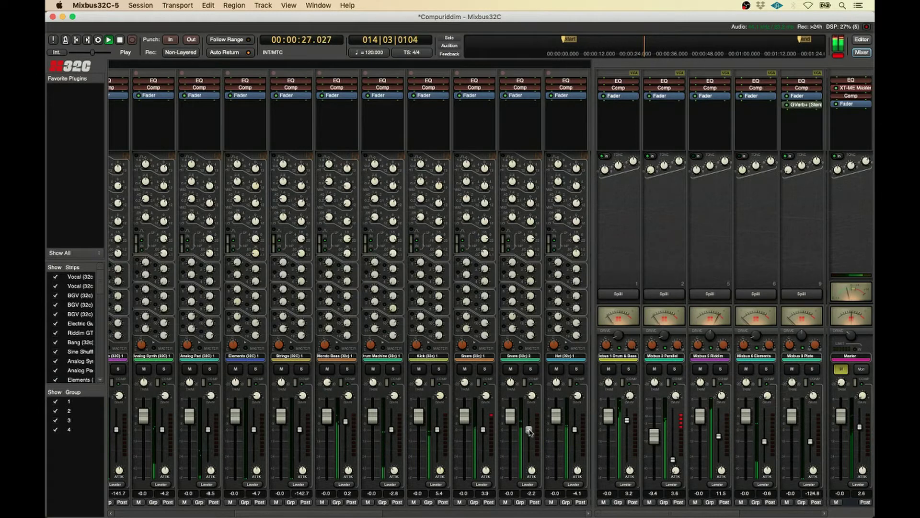
pyautogui.click(511, 383)
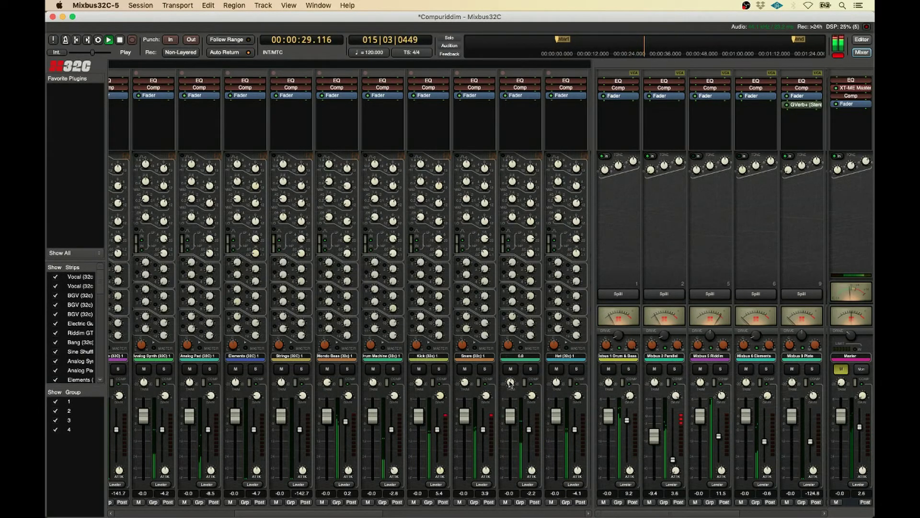
pyautogui.scroll(3, 510, 383)
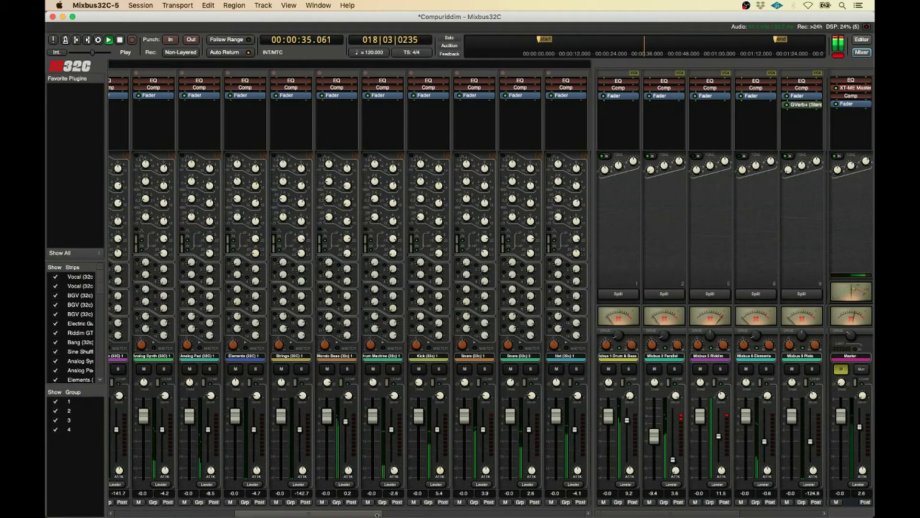
# - Raise the Hat channel's Input Trim above 4.8 dB during playback
pyautogui.moveTo(377, 515); pyautogui.dragTo(440, 514)
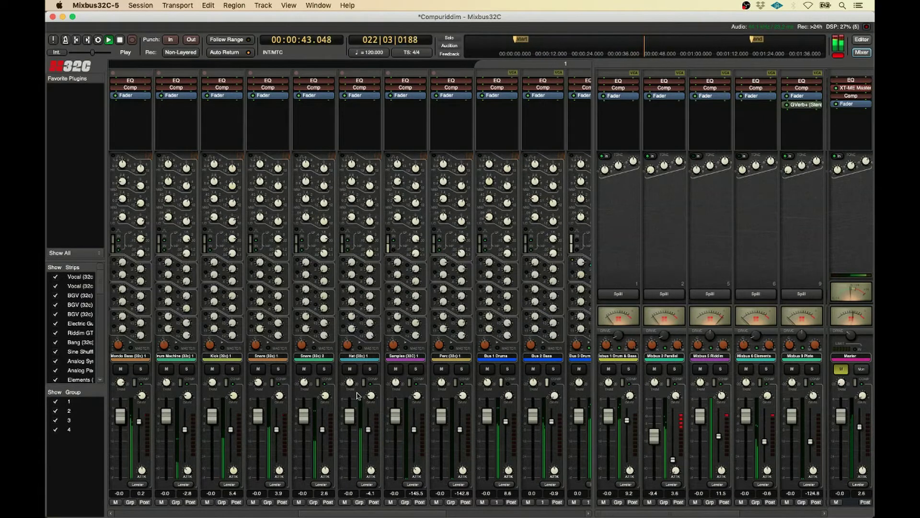
pyautogui.scroll(5, 351, 385)
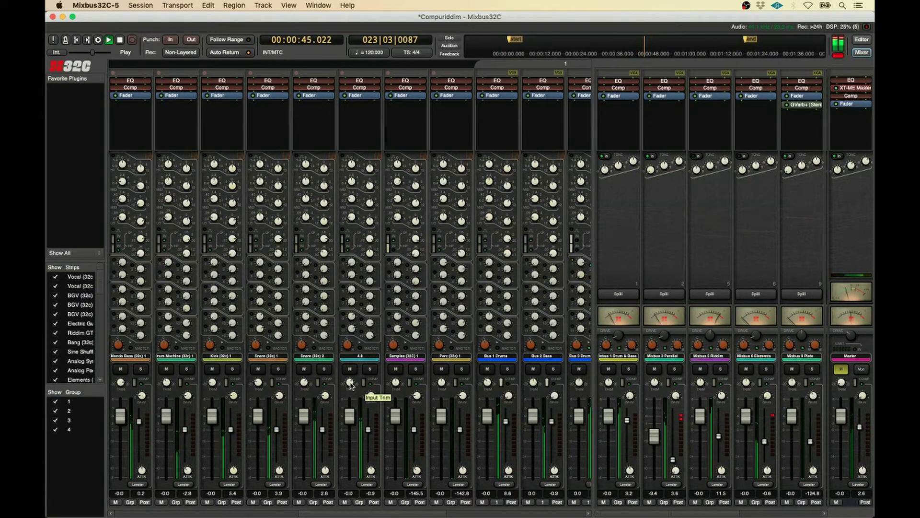
pyautogui.scroll(2, 351, 385)
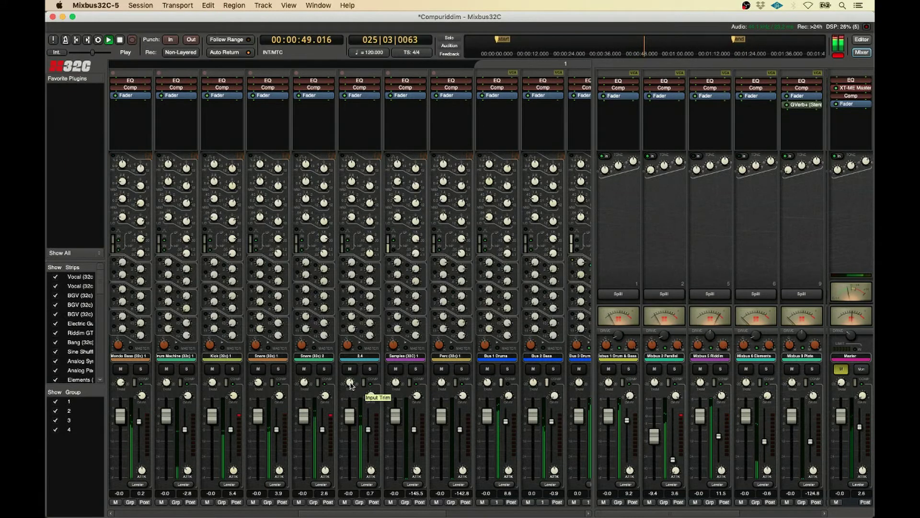
pyautogui.scroll(2, 351, 385)
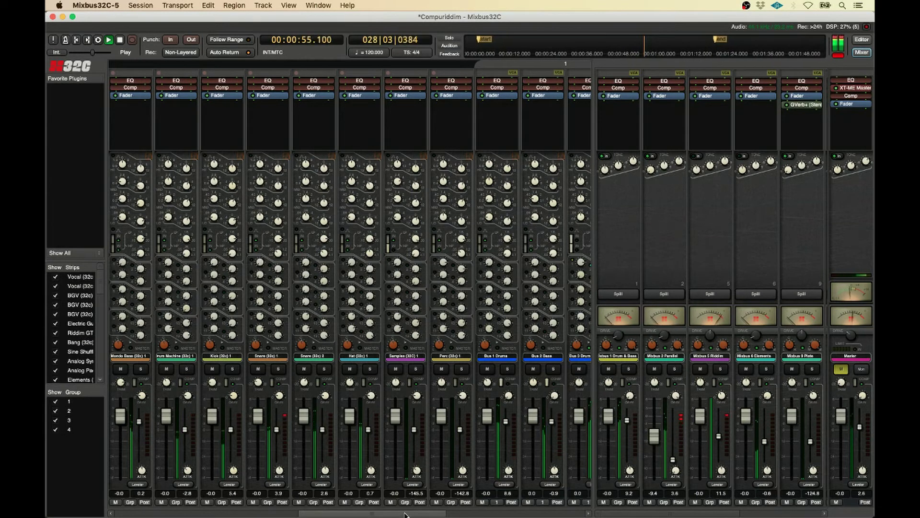
# - Lower the Bang channel's Input Trim below about -6.4 dB during playback, after looking over the group bus channels
pyautogui.moveTo(405, 514); pyautogui.dragTo(549, 515)
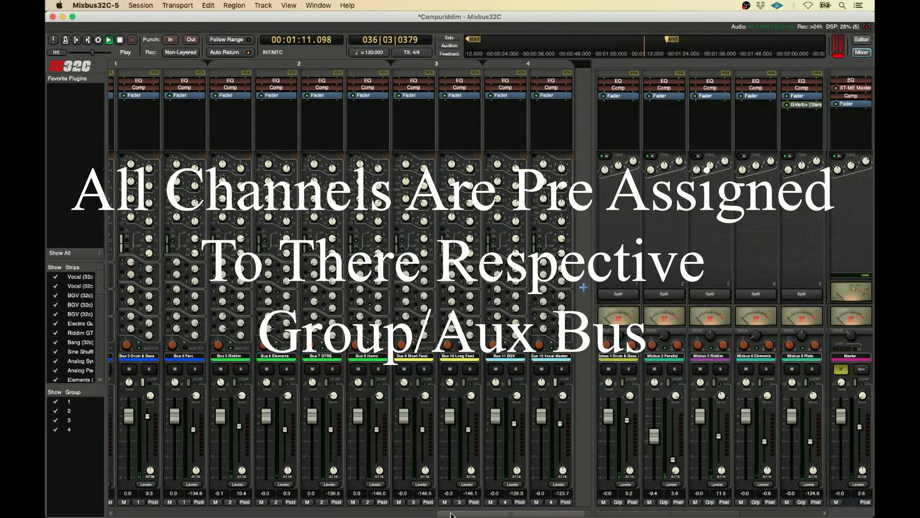
pyautogui.moveTo(451, 514); pyautogui.dragTo(405, 516)
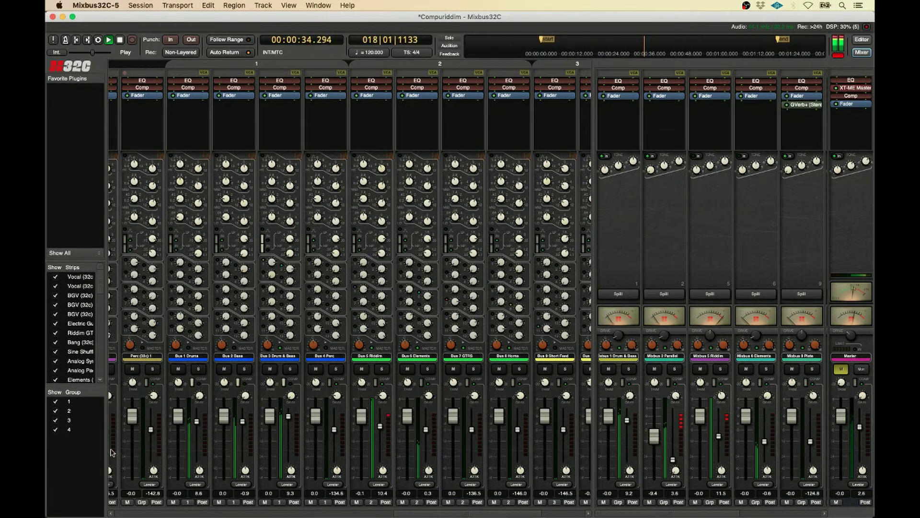
pyautogui.moveTo(469, 515); pyautogui.dragTo(261, 514)
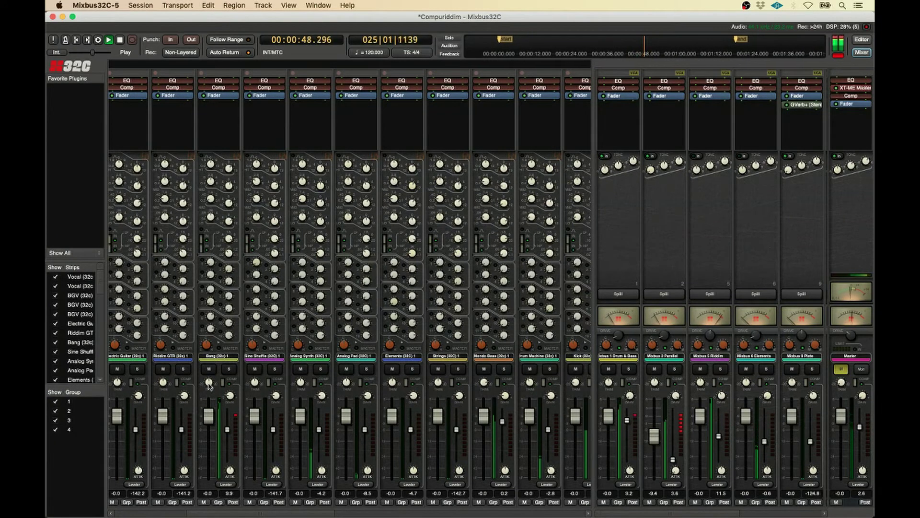
pyautogui.moveTo(208, 385)
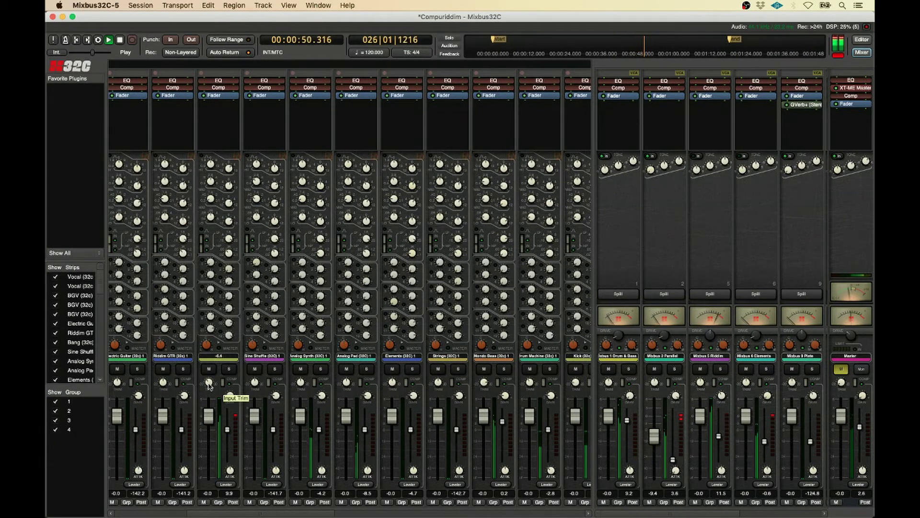
pyautogui.scroll(-2, 208, 384)
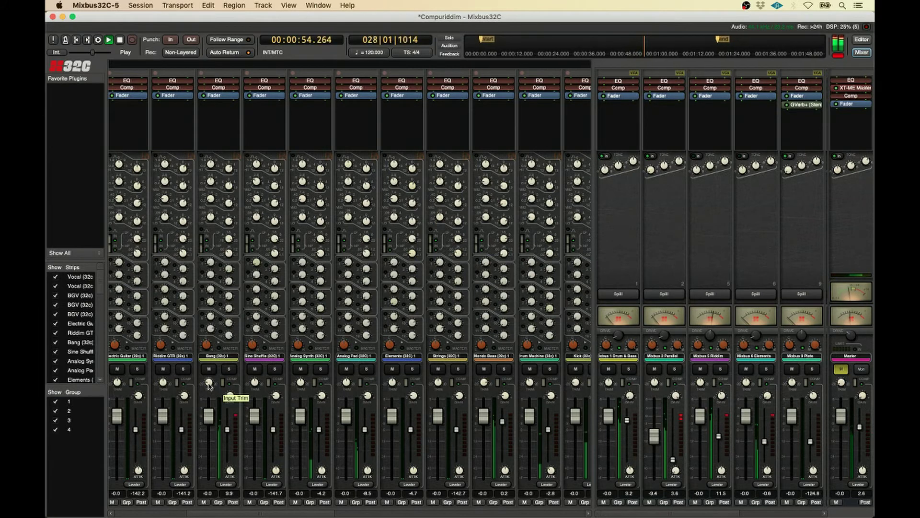
pyautogui.scroll(-1, 208, 385)
pyautogui.scroll(-1, 208, 386)
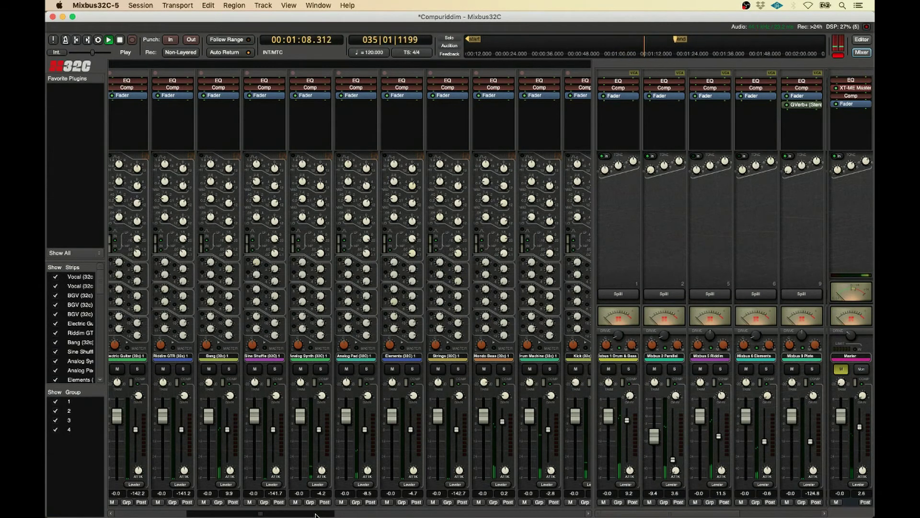
# - Stop playback, unmute the Master bus and play the session from the start with the group buses in view
pyautogui.moveTo(316, 515); pyautogui.dragTo(616, 516)
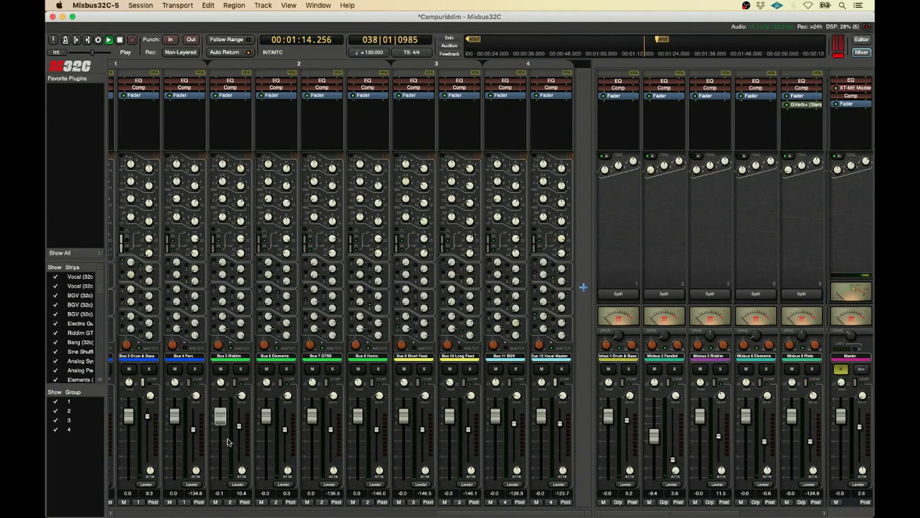
pyautogui.press('space')
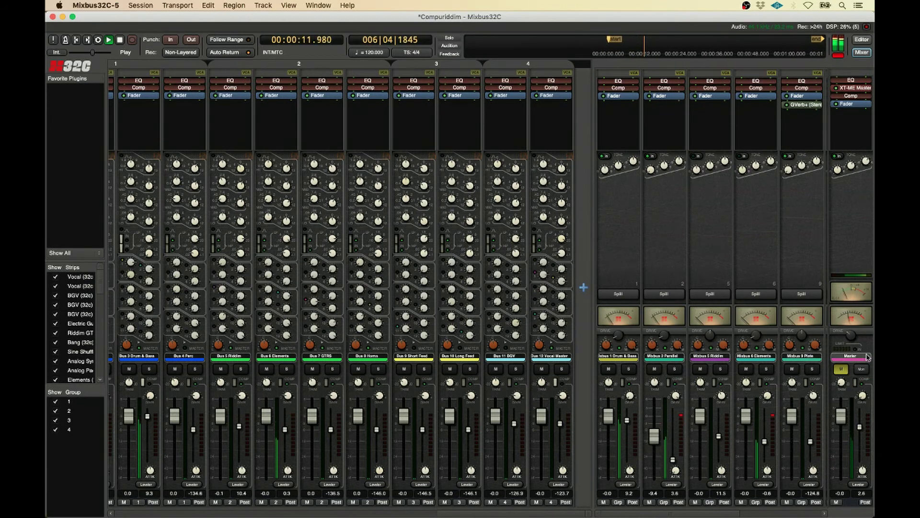
pyautogui.press('space')
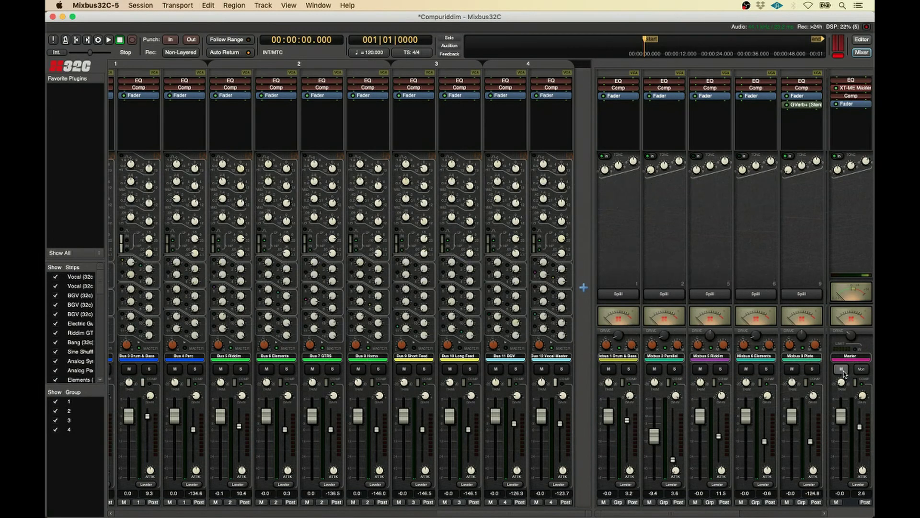
pyautogui.press('space')
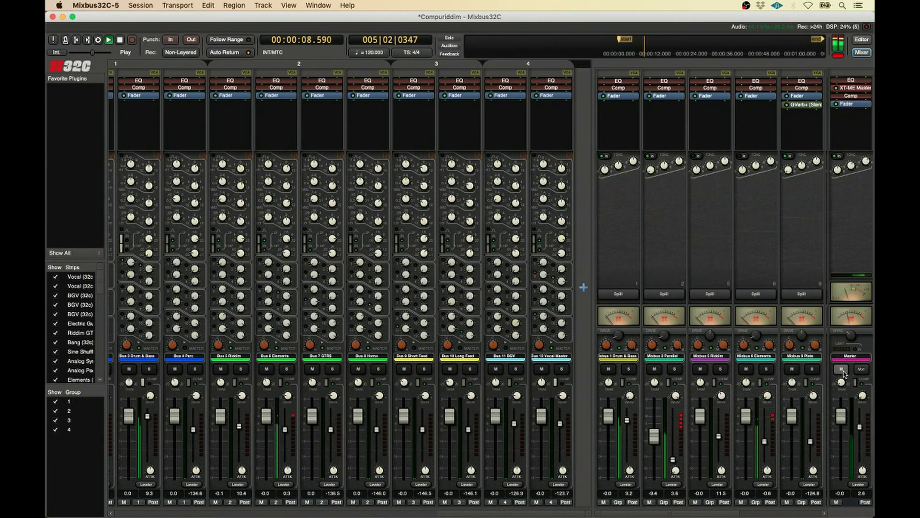
# - Look over the playing tracks in the editor and the mixer channels from BGV to Hat while listening to the mix
pyautogui.hotkey('alt', 'm')
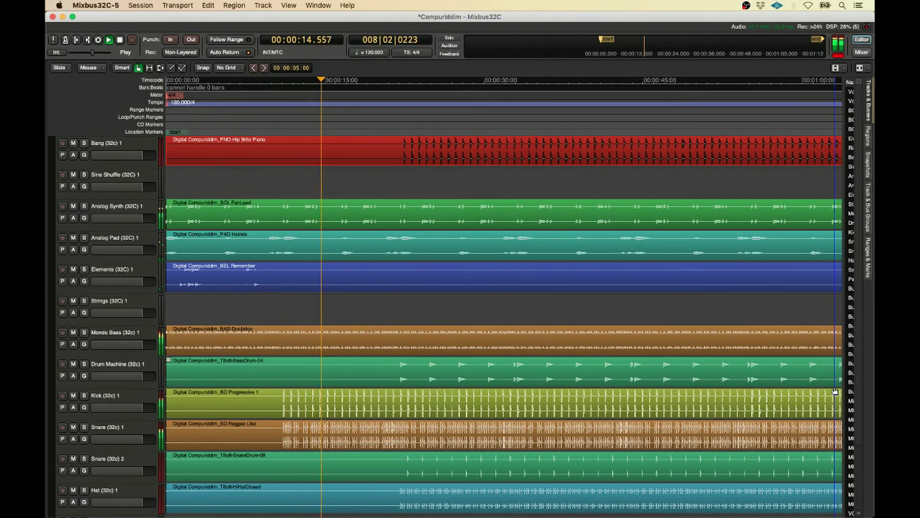
pyautogui.hotkey('alt', 'm')
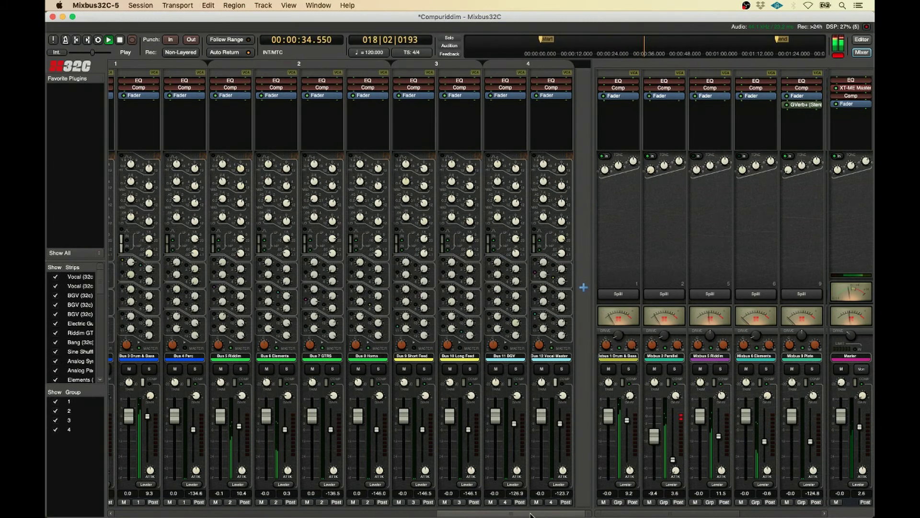
pyautogui.moveTo(530, 514); pyautogui.dragTo(241, 513)
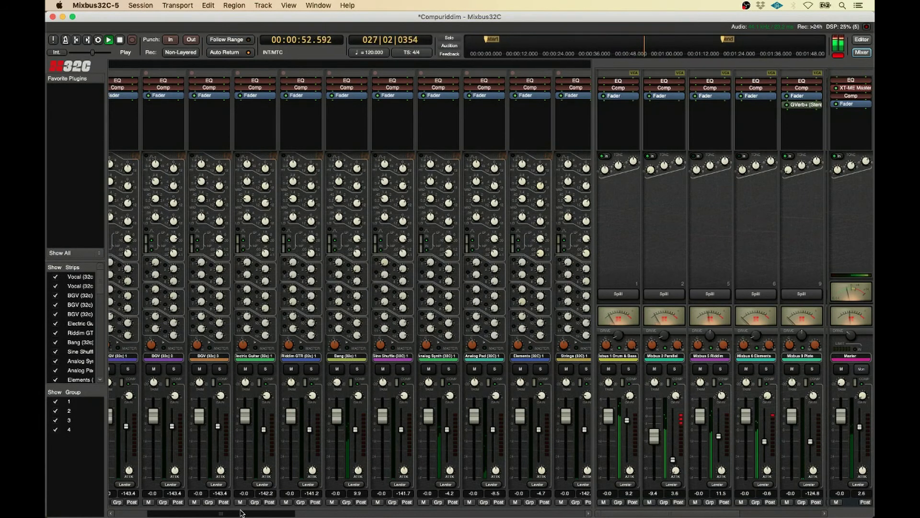
pyautogui.moveTo(240, 513); pyautogui.dragTo(326, 516)
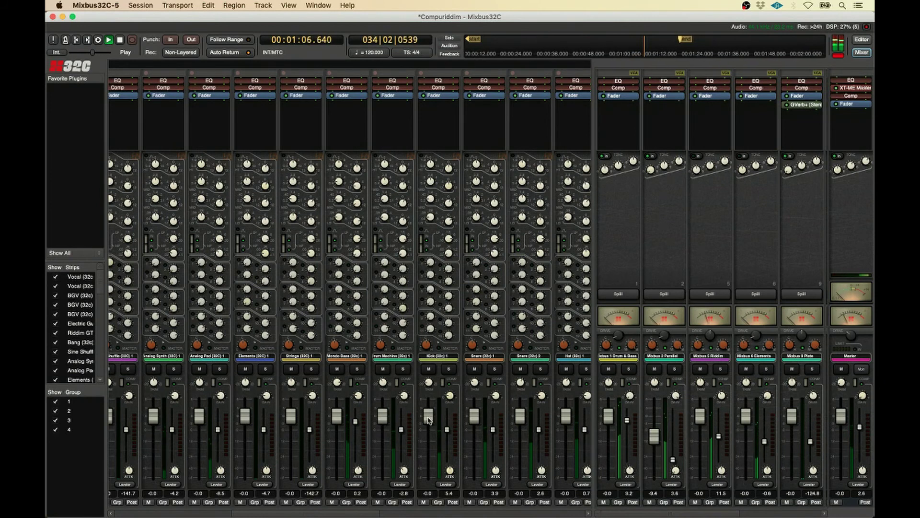
# - Stop playback, set the Kick and Drum Machine faders to 4.0 dB and the Mondo Bass fader to 1.8 dB, and replay from the start
pyautogui.press('space')
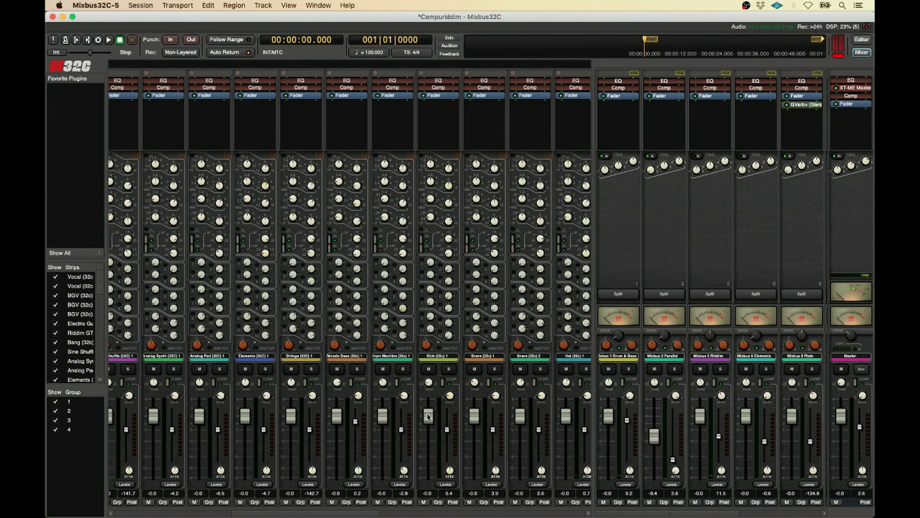
pyautogui.moveTo(428, 416); pyautogui.dragTo(428, 405)
pyautogui.moveTo(382, 416); pyautogui.dragTo(339, 416)
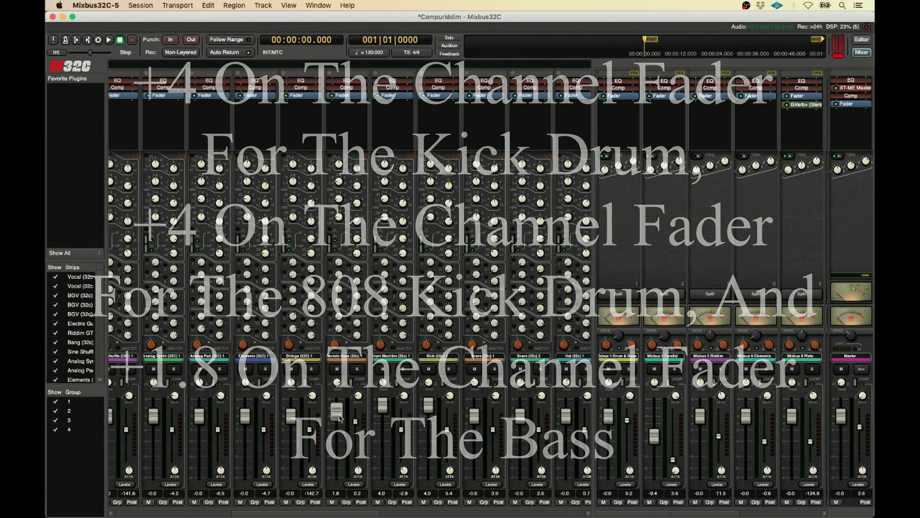
pyautogui.press('space')
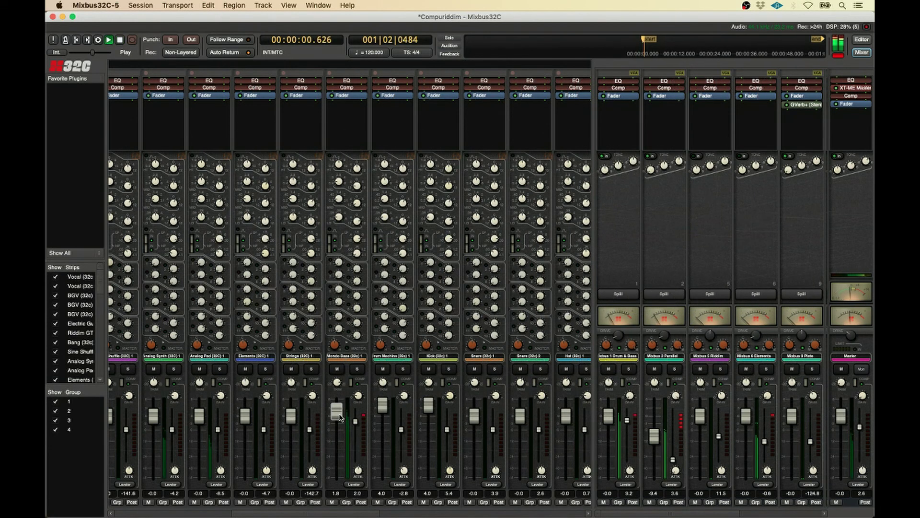